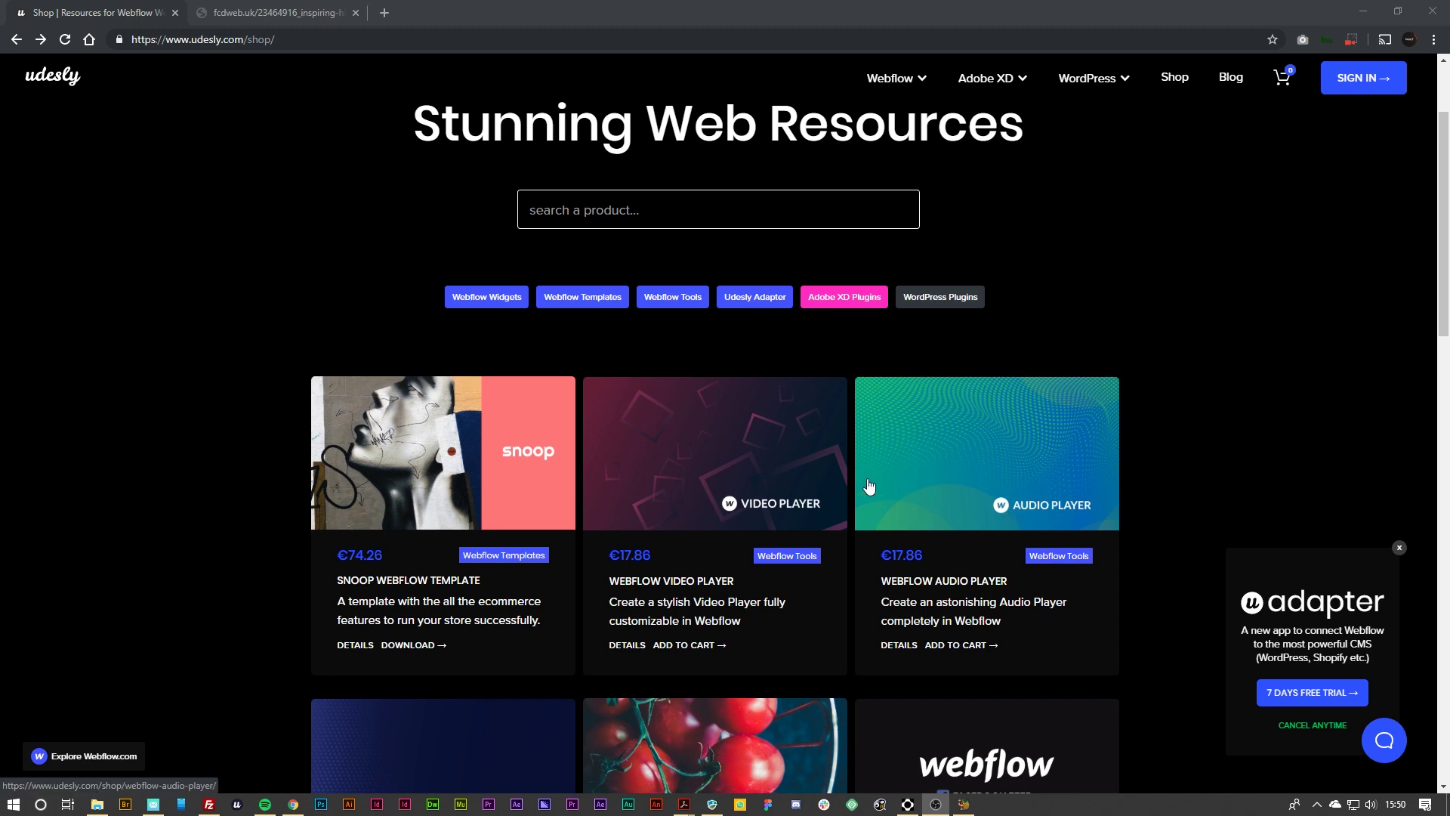
Open the Udesly Webflow Audio Player product page and scroll to its 'Clone the Webflow project' link
left_click(953, 444)
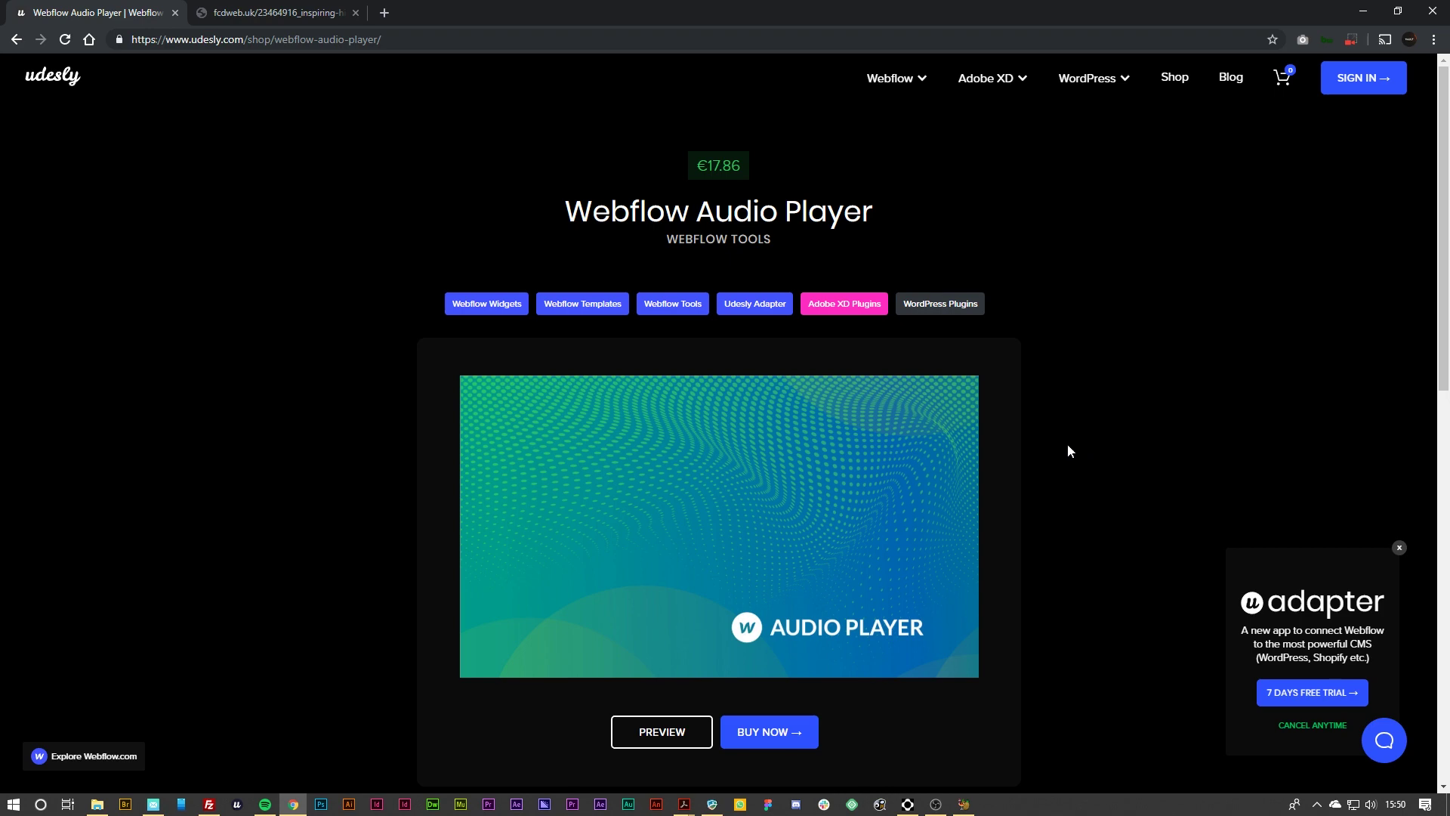
scroll(999, 435, "down", 2)
scroll(999, 435, "up", 2)
left_click(19, 41)
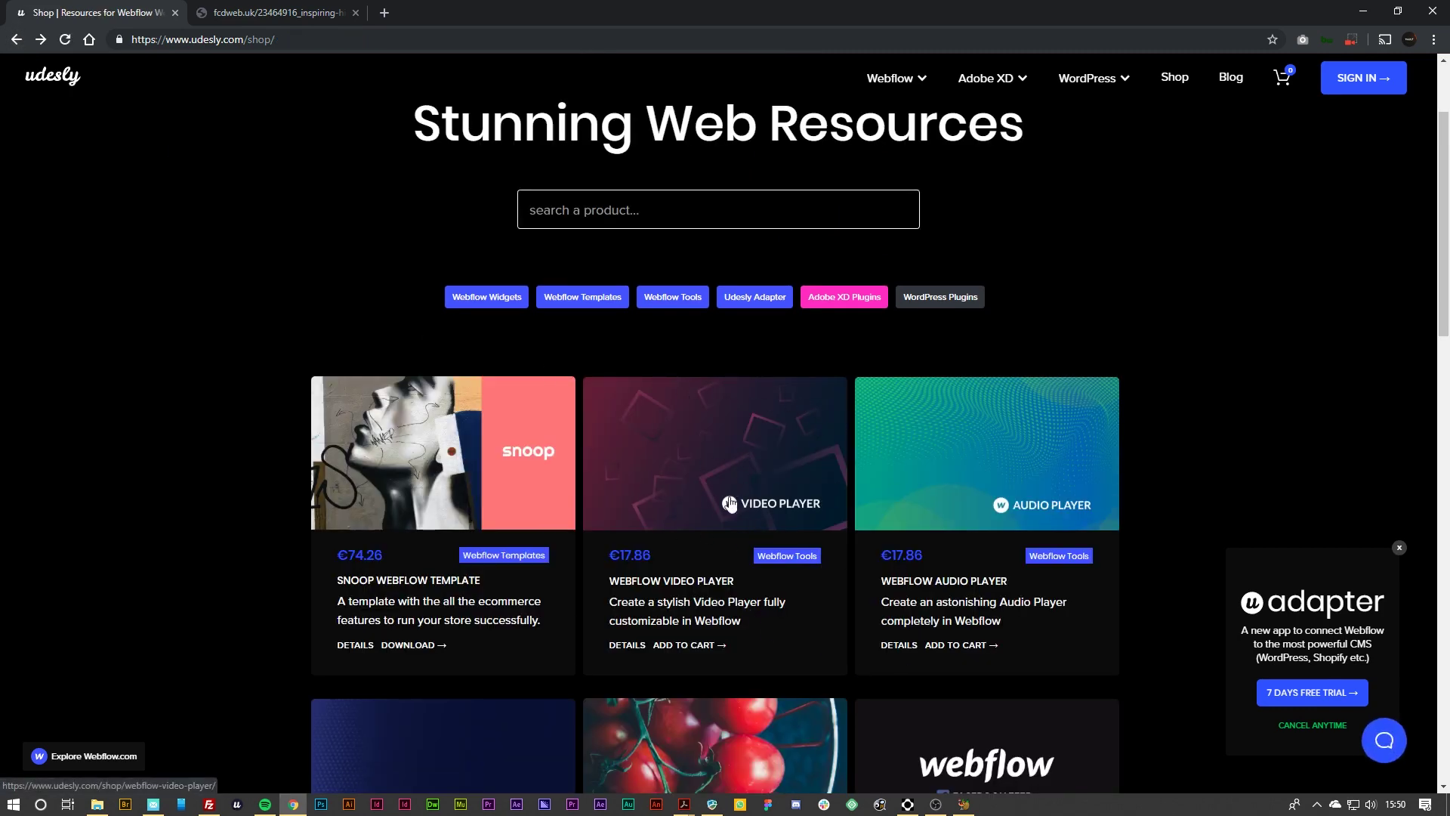
left_click(986, 504)
scroll(1060, 445, "up", 3)
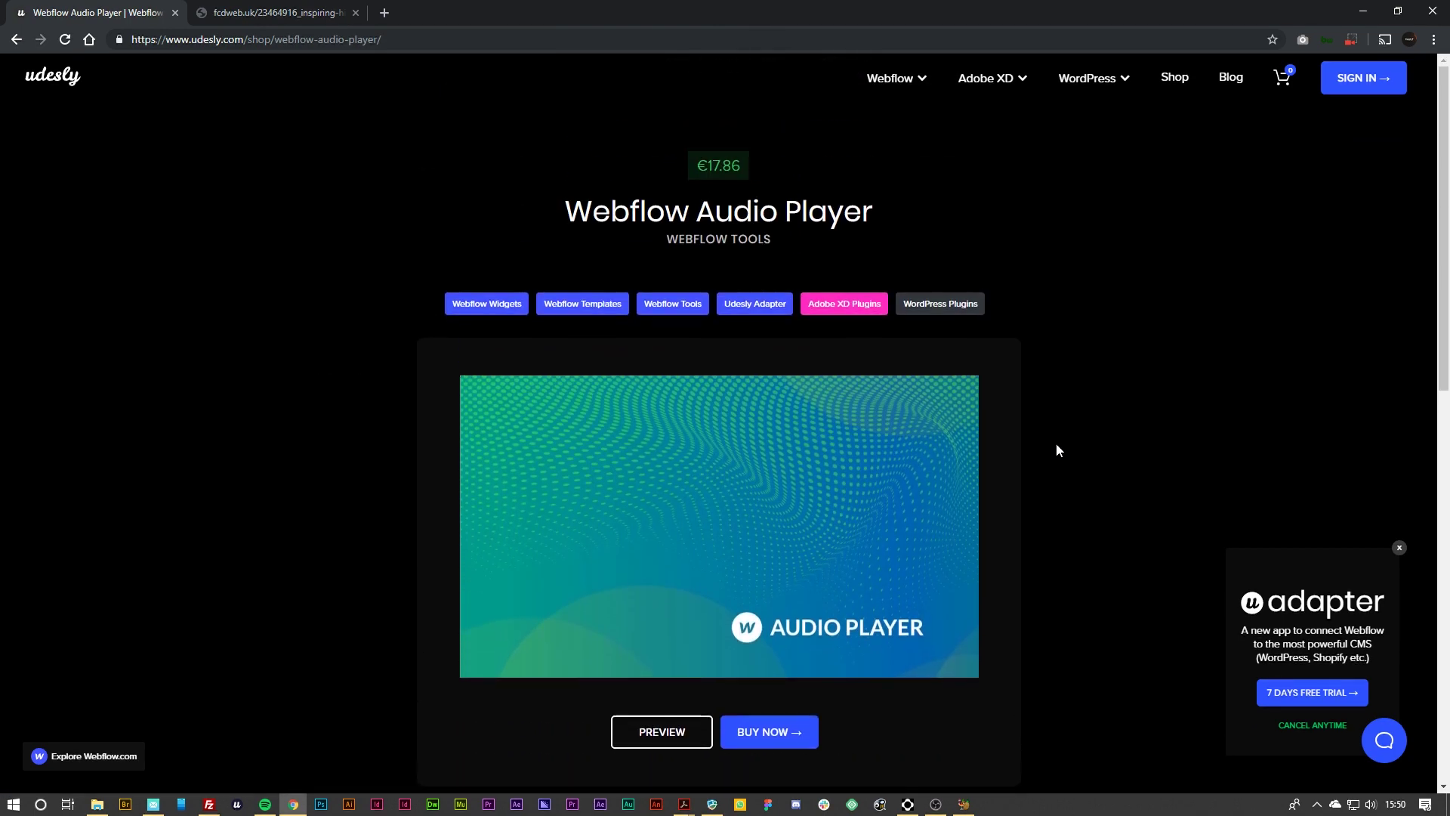
scroll(1056, 447, "down", 2)
scroll(1057, 452, "down", 3)
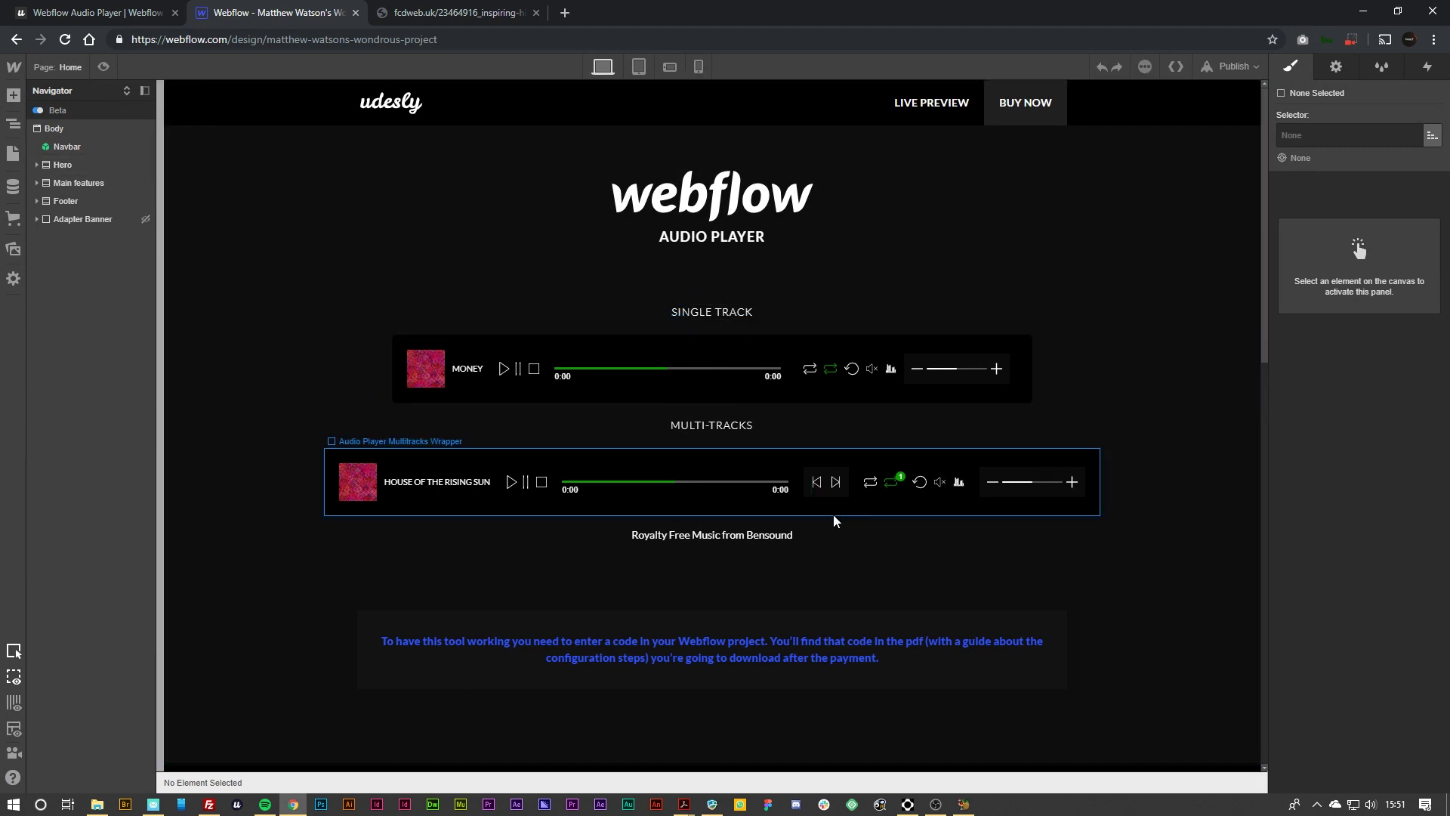
Select the single-track player wrapper, then show the project's page list (Home, Password, 404)
left_click(434, 395)
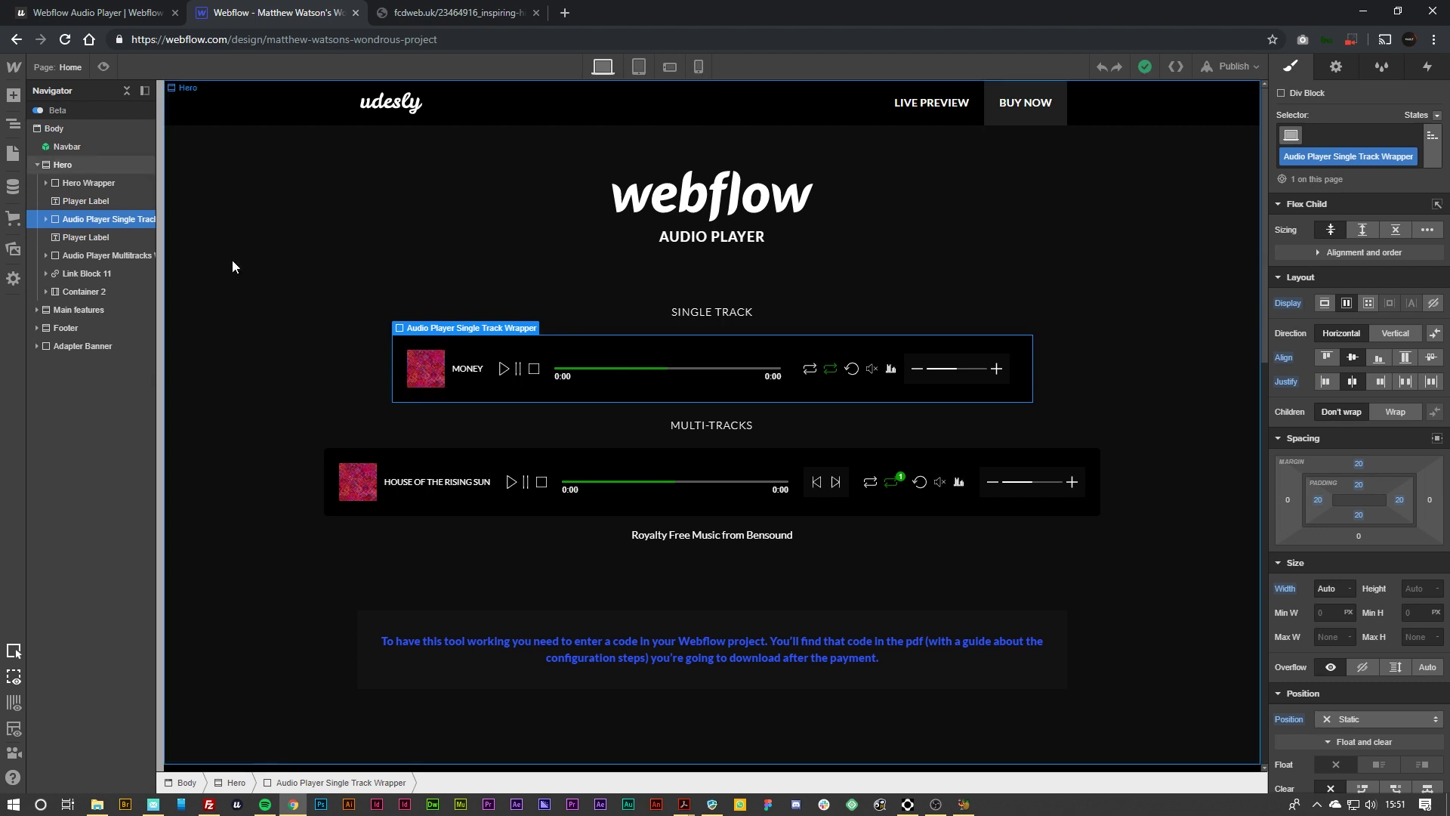
left_click(14, 155)
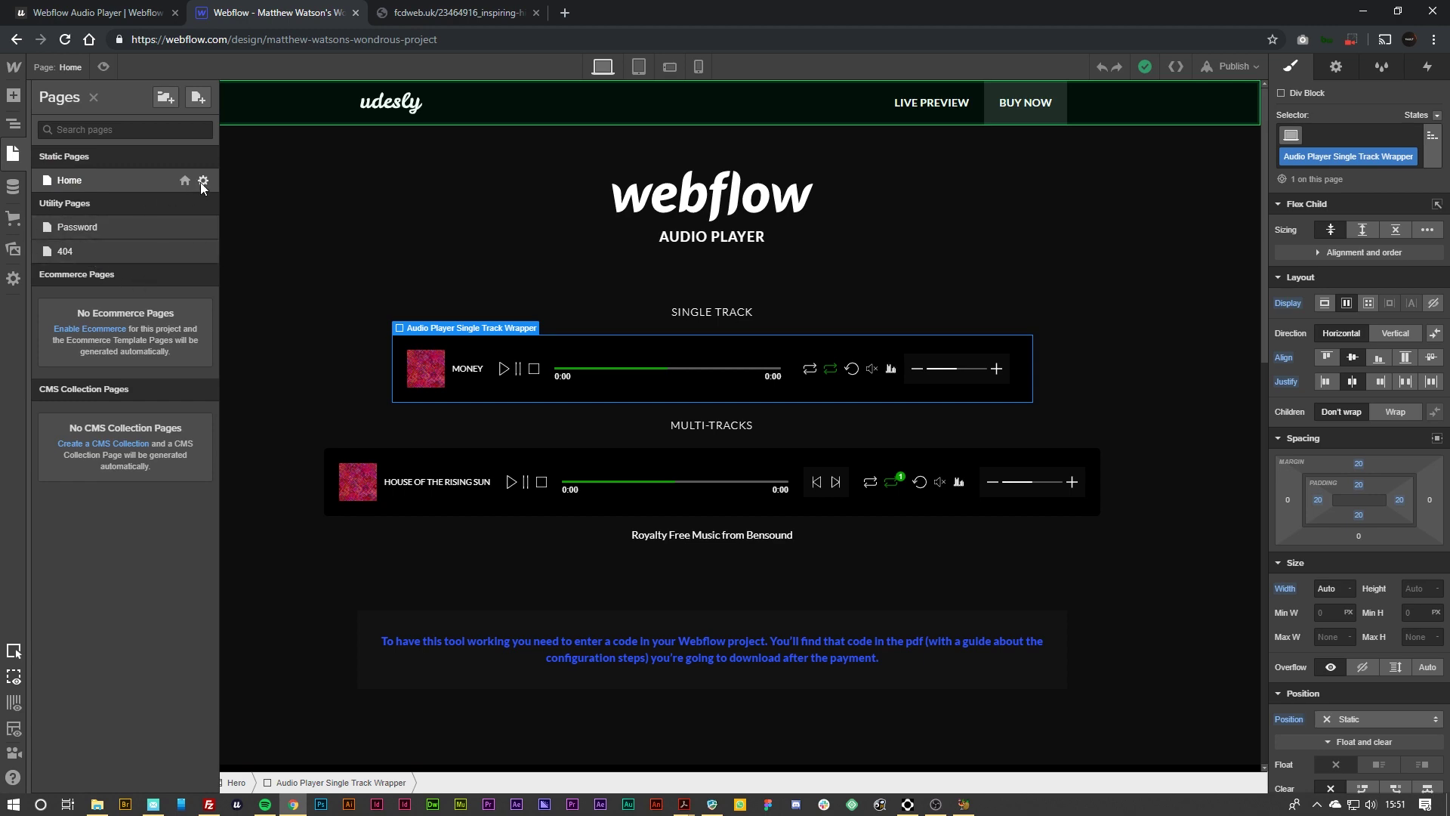
Check the Home page's Before </body> custom code box, then close Home Settings unchanged
left_click(202, 181)
scroll(404, 340, "down", 3)
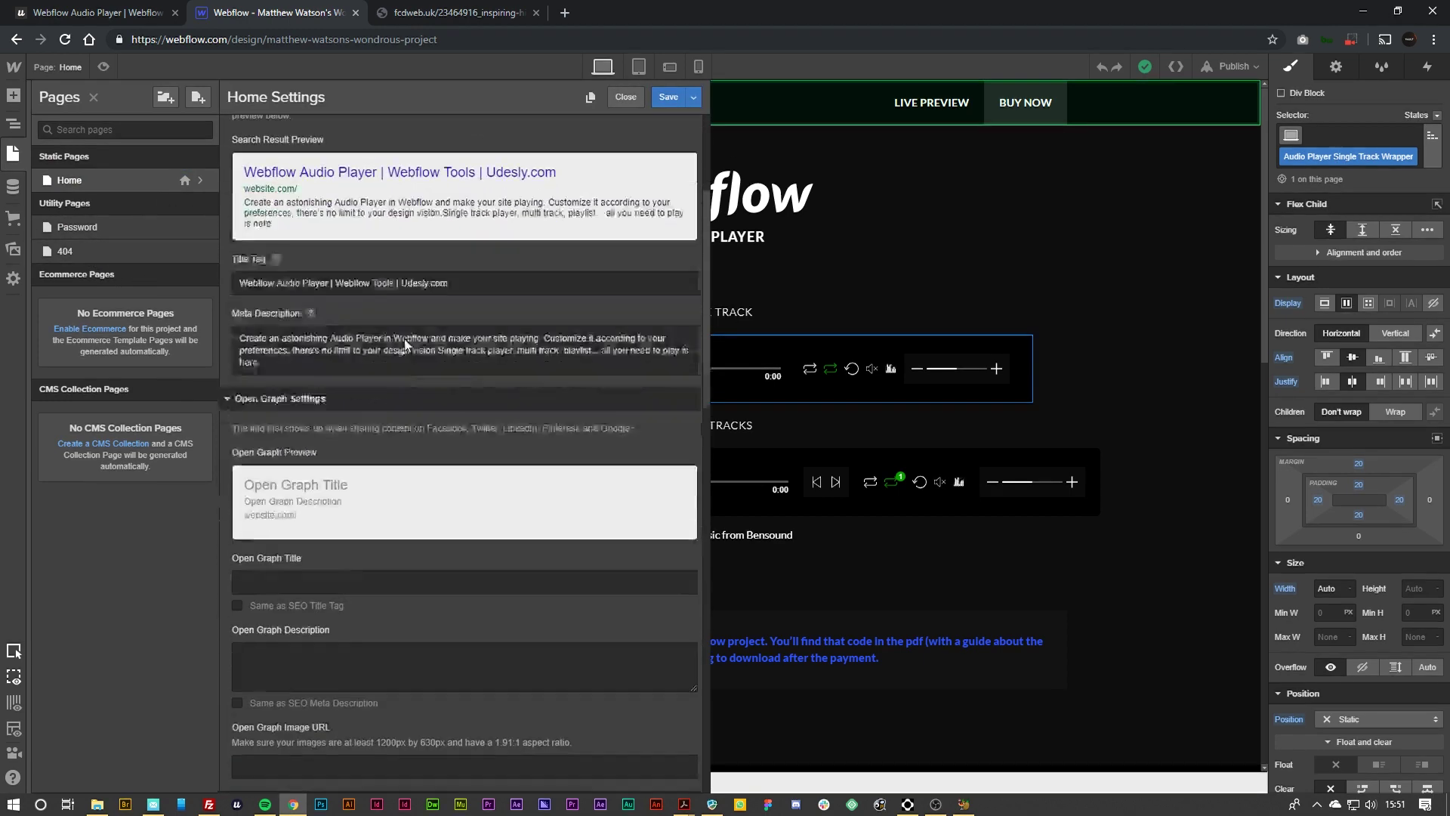
scroll(406, 344, "down", 10)
left_click(379, 534)
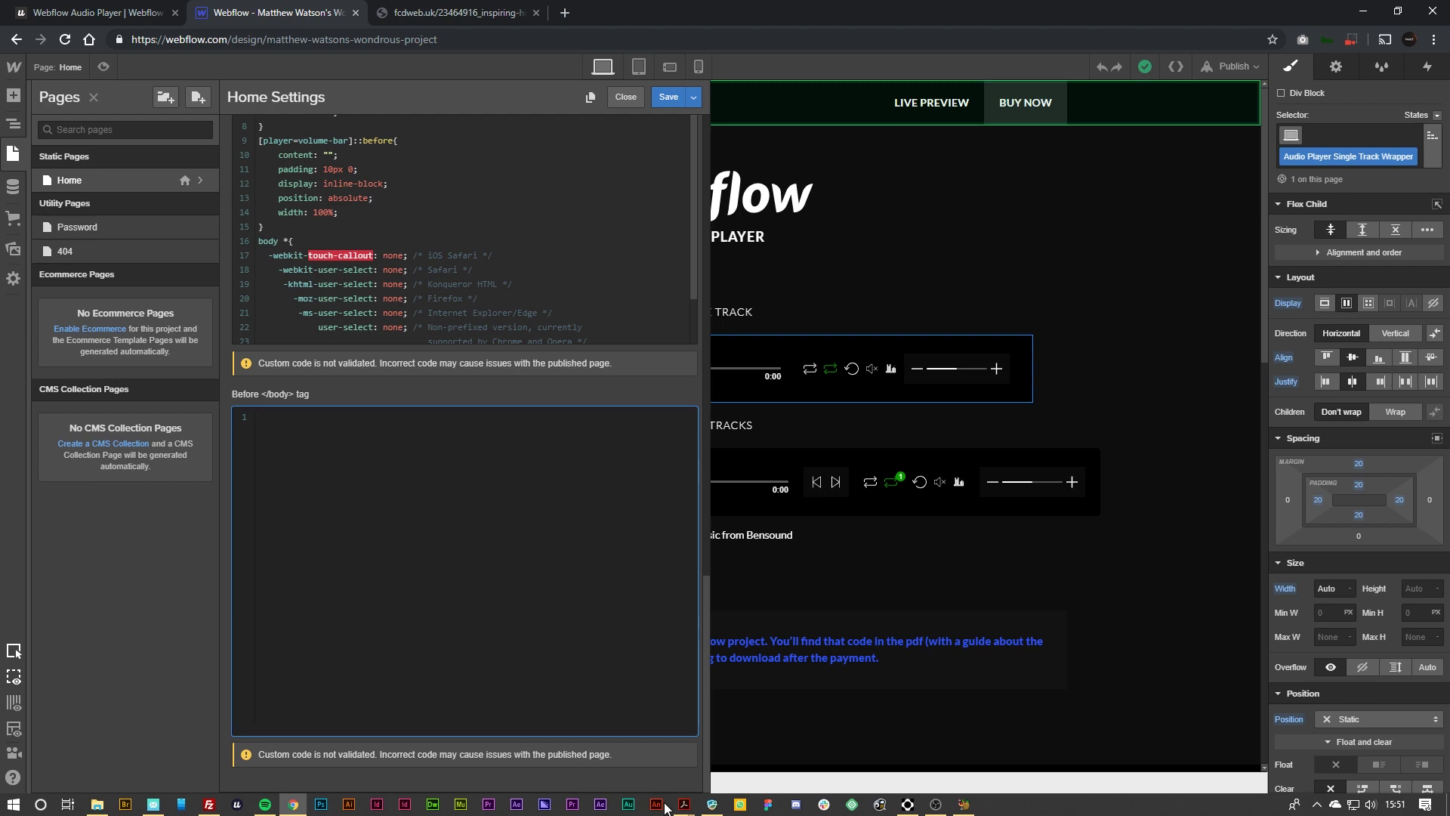
left_click(626, 97)
Replace the single-track wrapper's INSERT-TRACK-LINK-HERE attribute value with the copied fcdweb.uk mp3 URL
key("z")
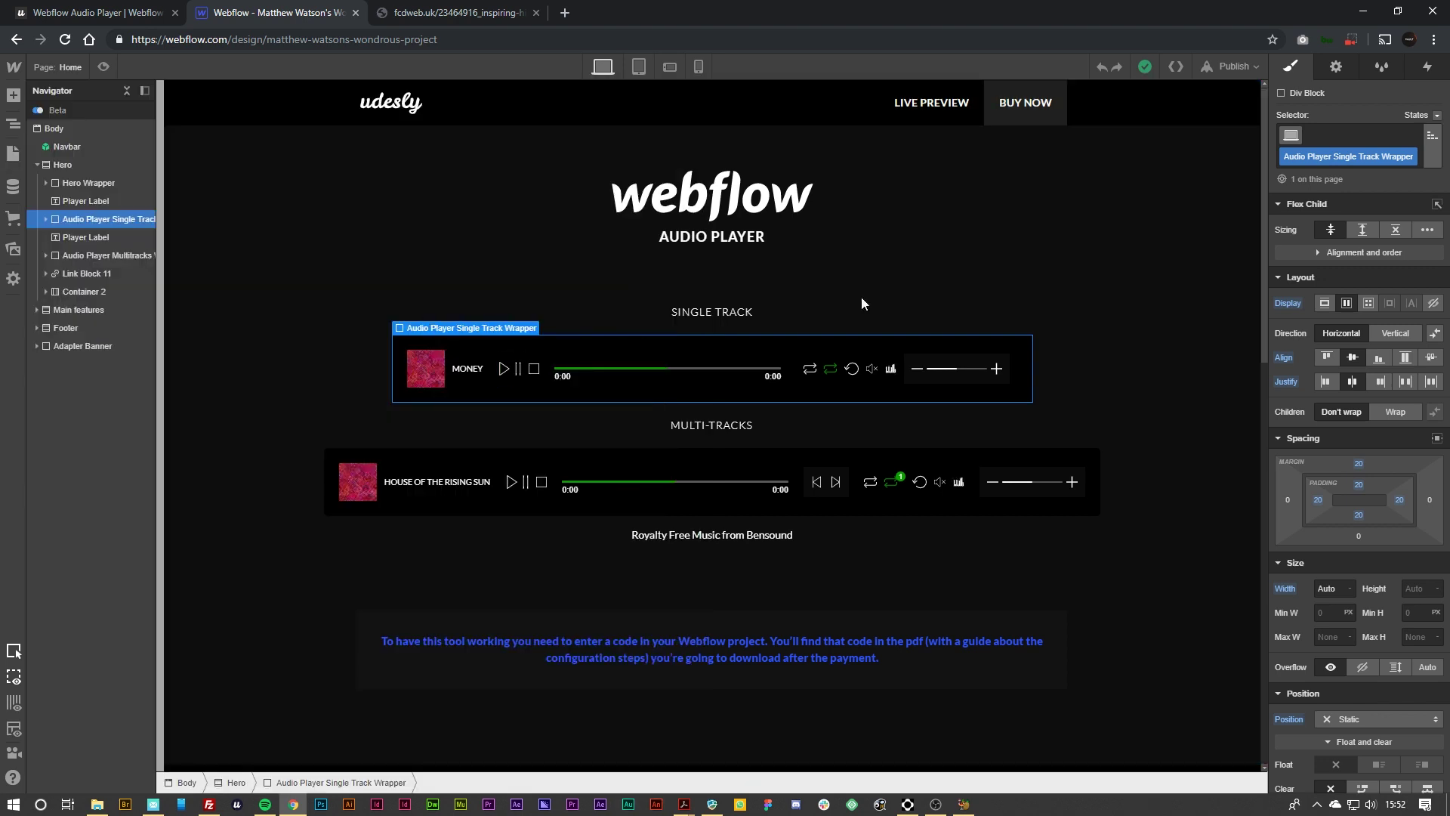
left_click(1334, 70)
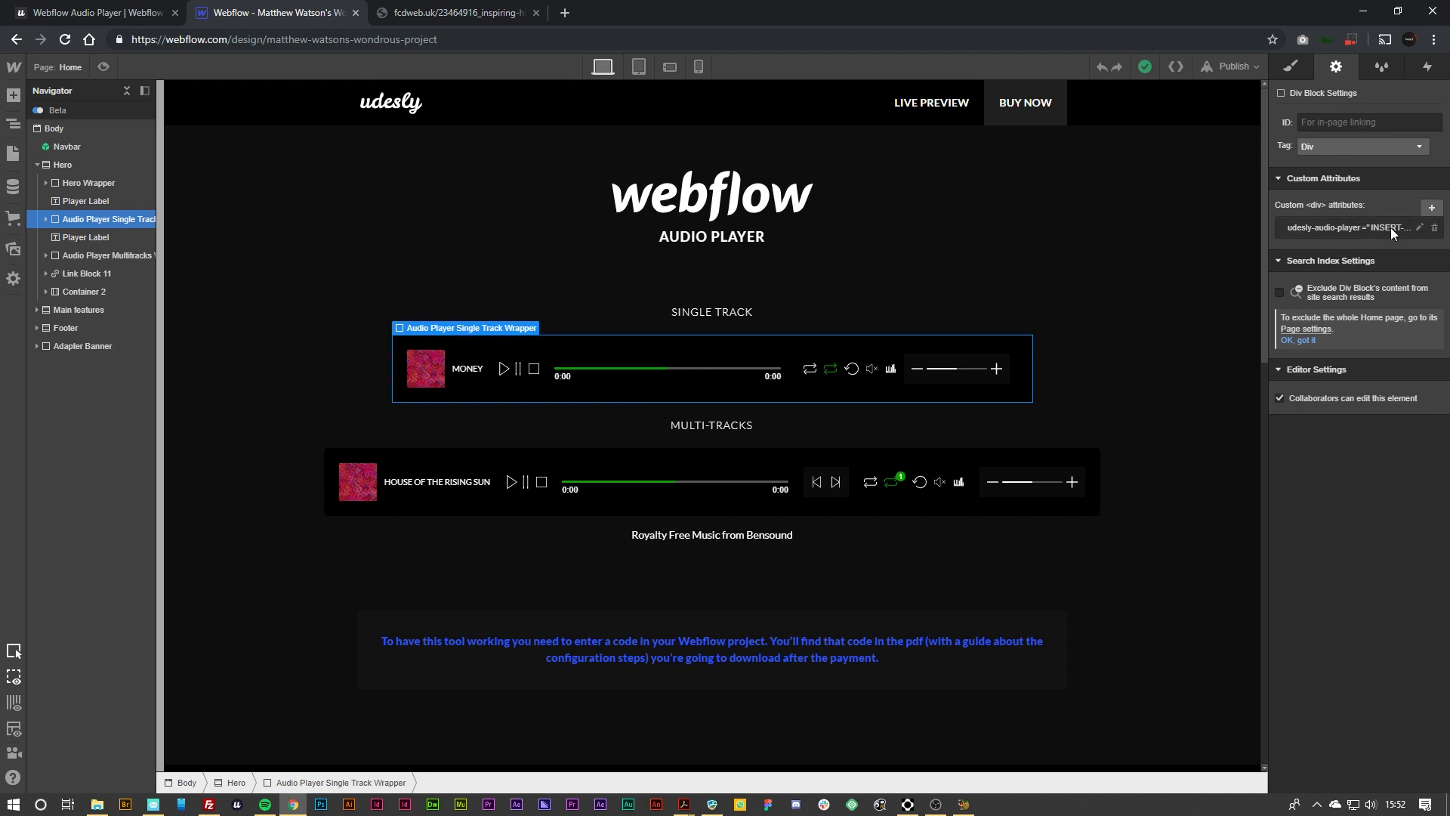
left_click(1419, 228)
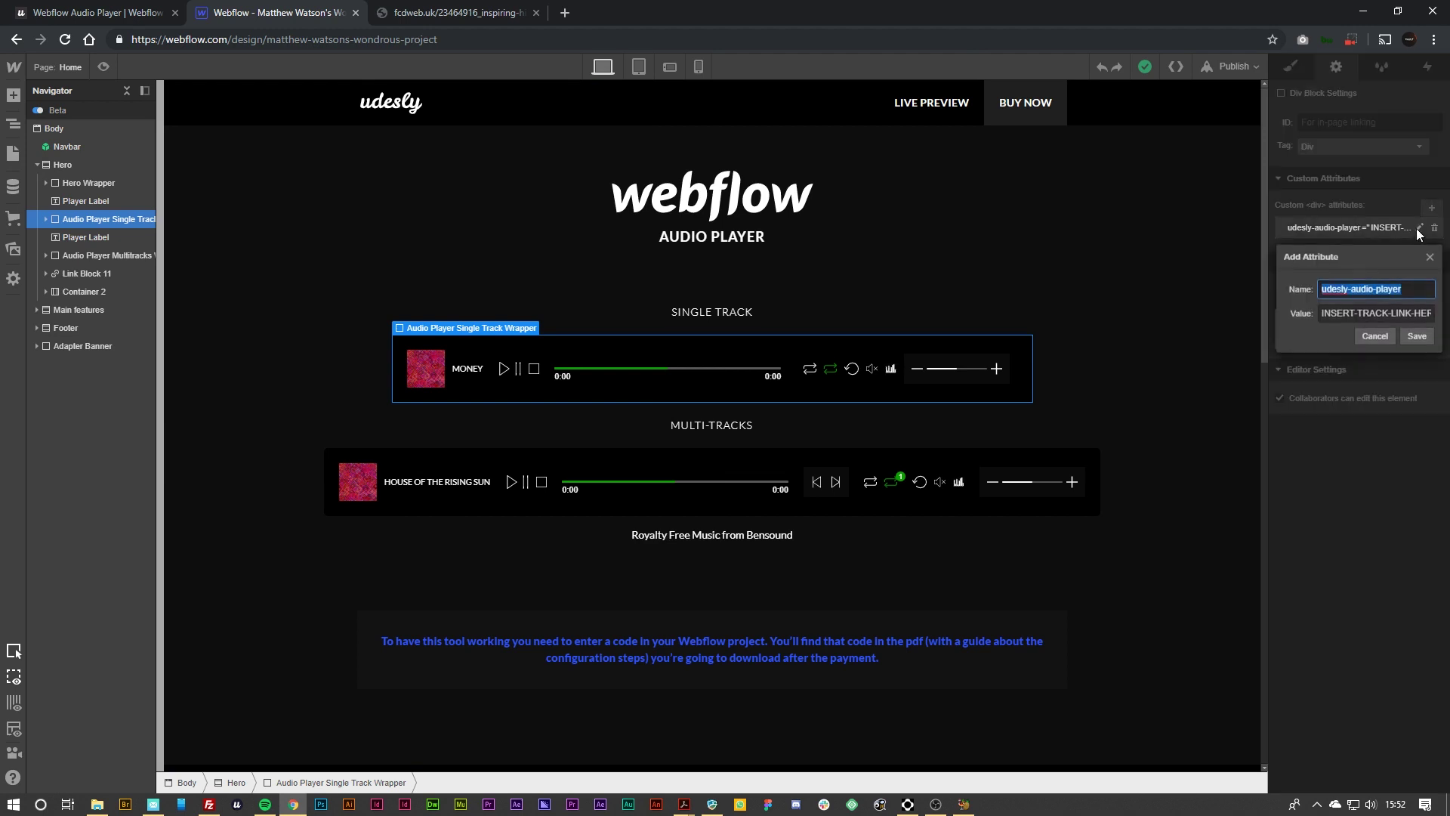
triple_click(1398, 314)
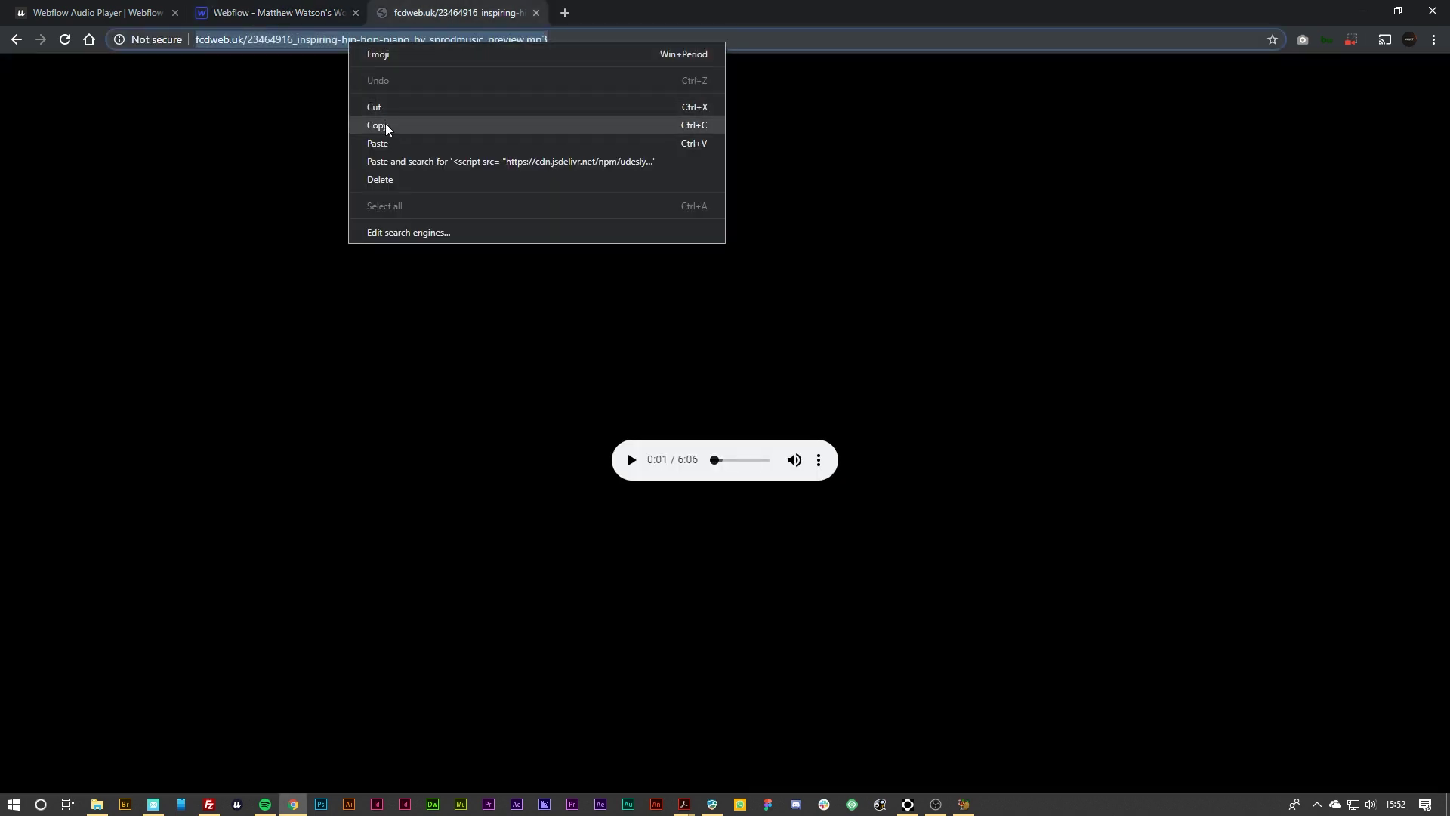
left_click(386, 123)
left_click(280, 13)
key("ctrl+v")
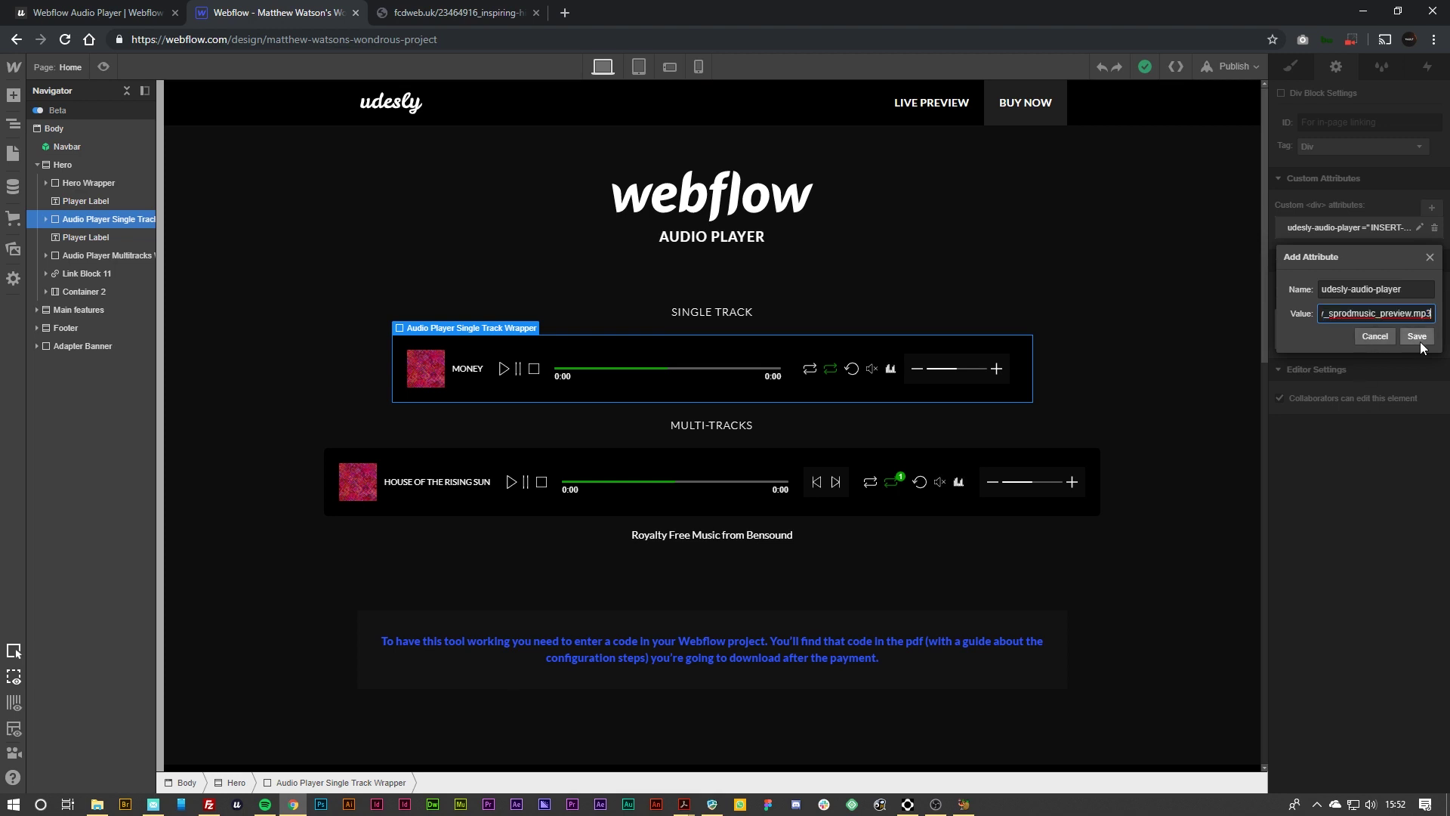
left_click(1417, 336)
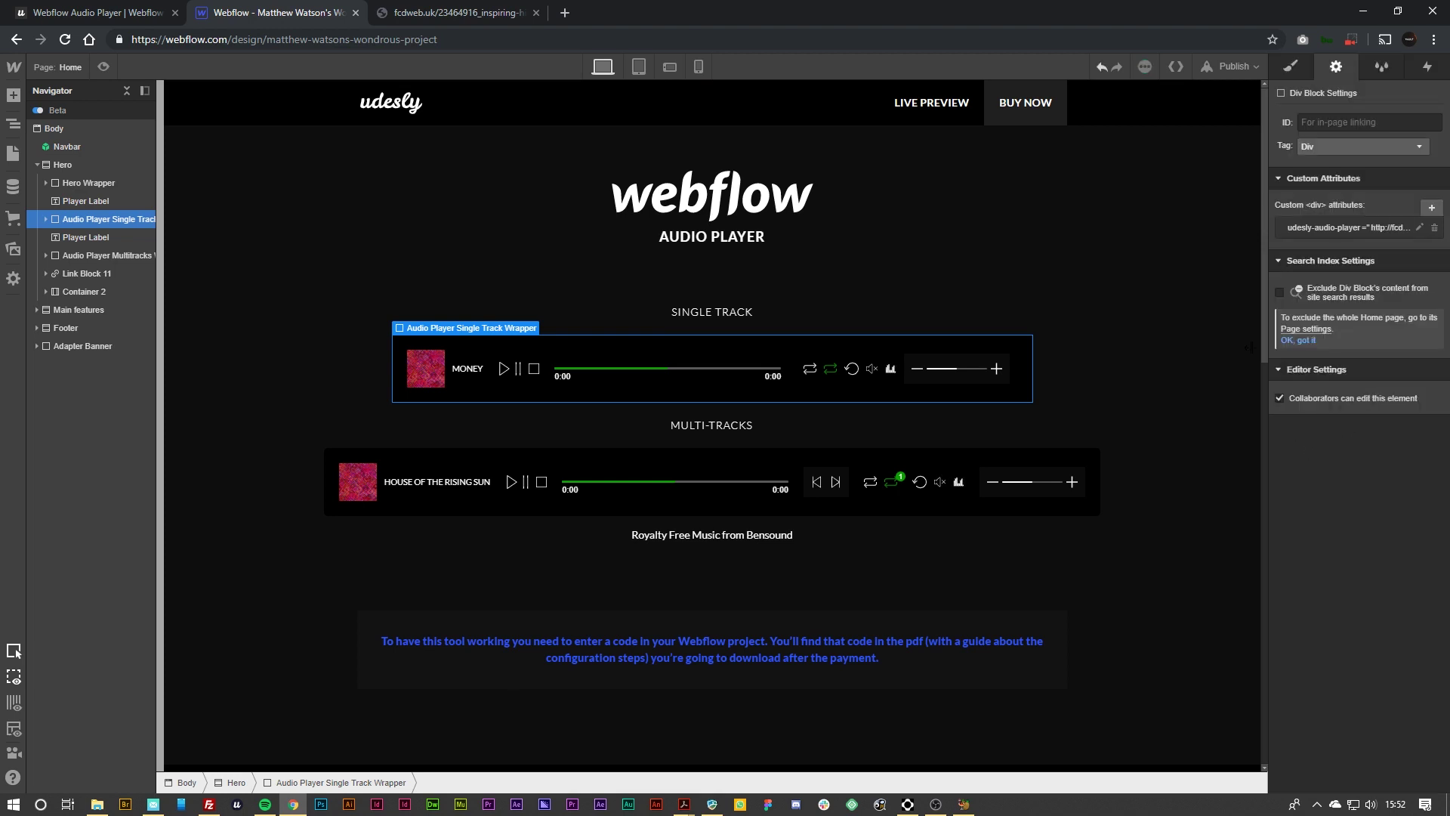
left_click(1117, 432)
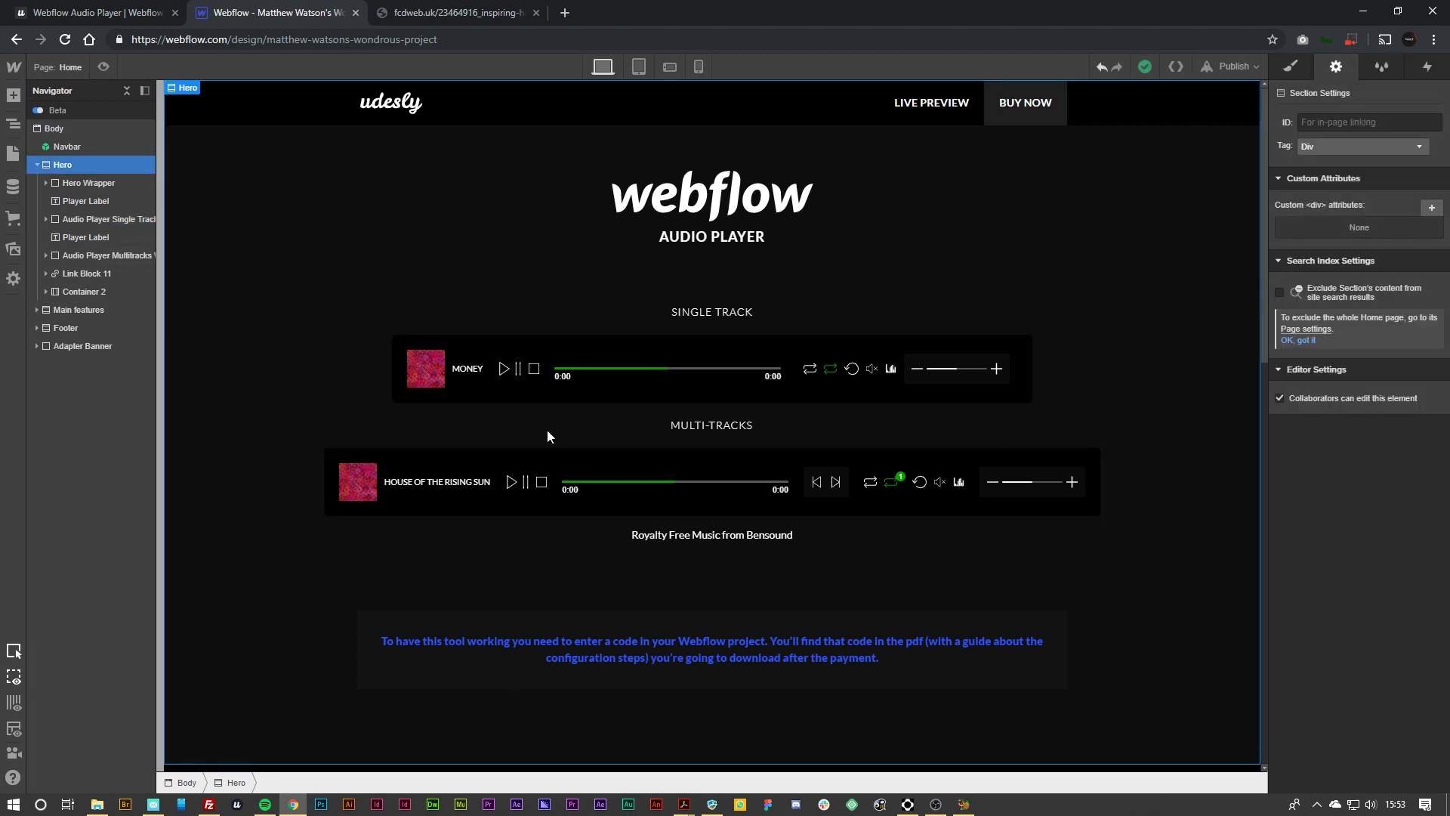
Set the multi-track wrapper's udesly-audio-player value to the pasted fcdweb.uk track URL followed by a comma
left_click(389, 456)
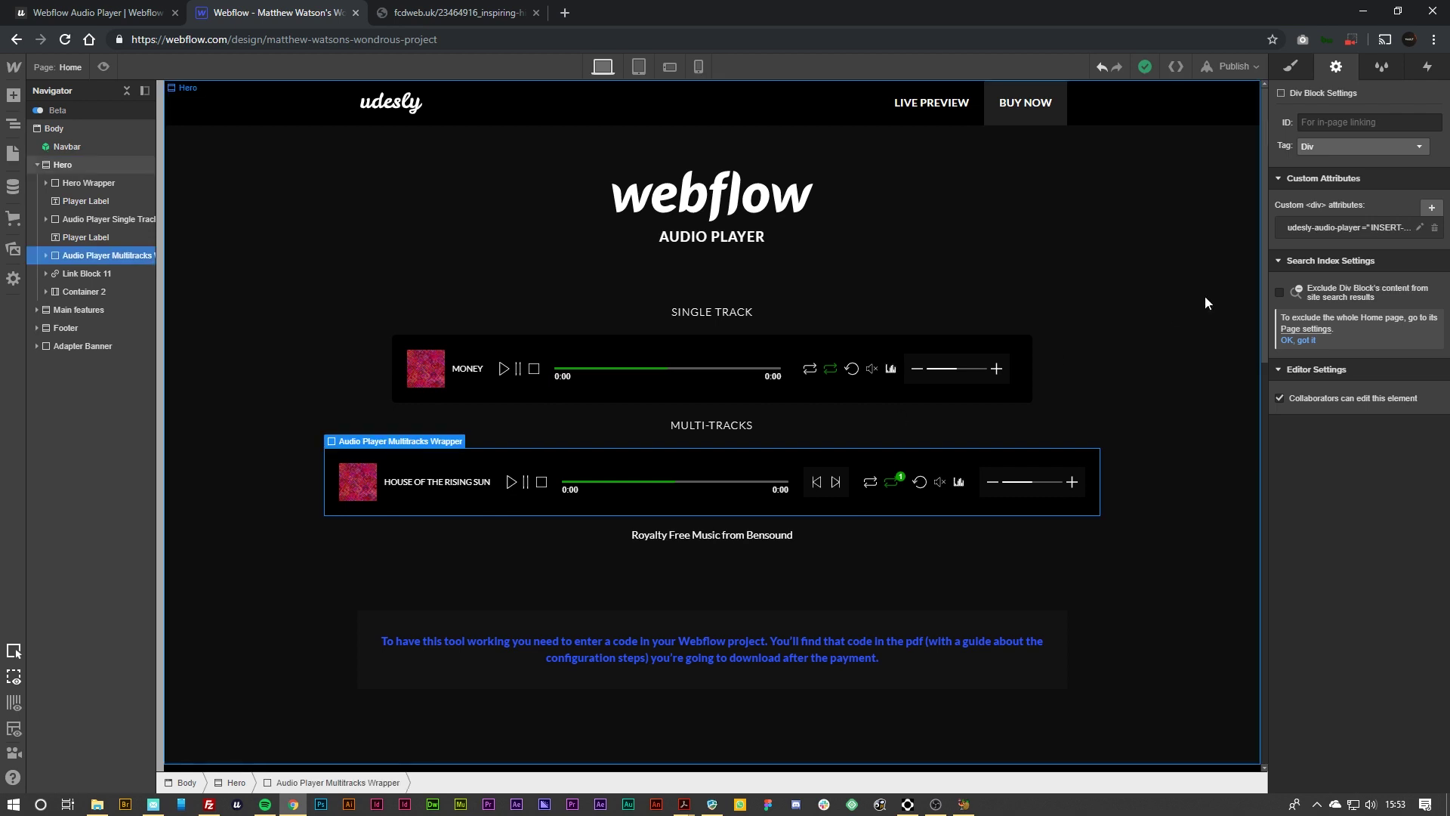
left_click(1419, 227)
left_click(1377, 312)
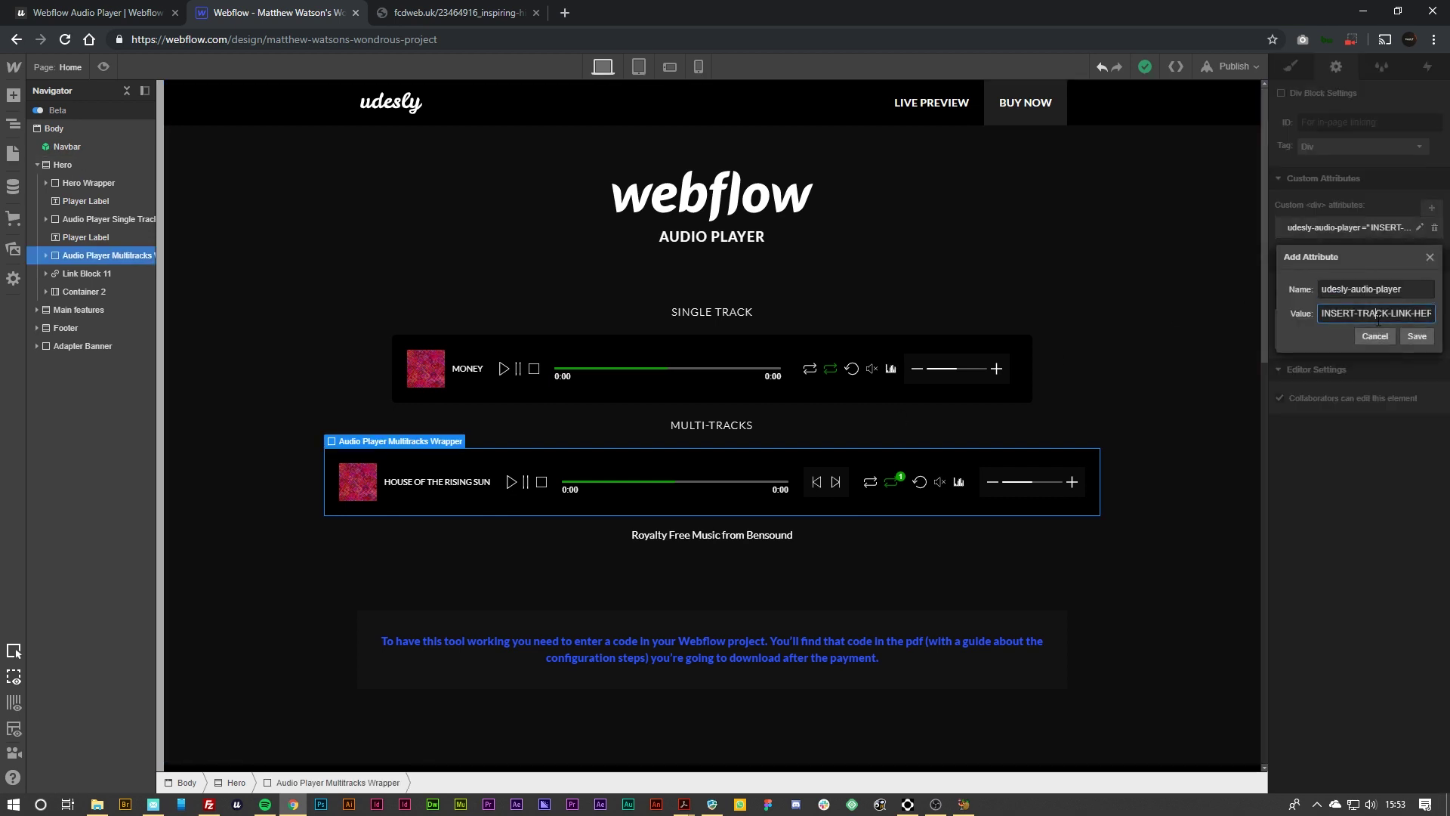
key("ctrl+a")
key("ctrl+v")
type(",")
left_click(1406, 337)
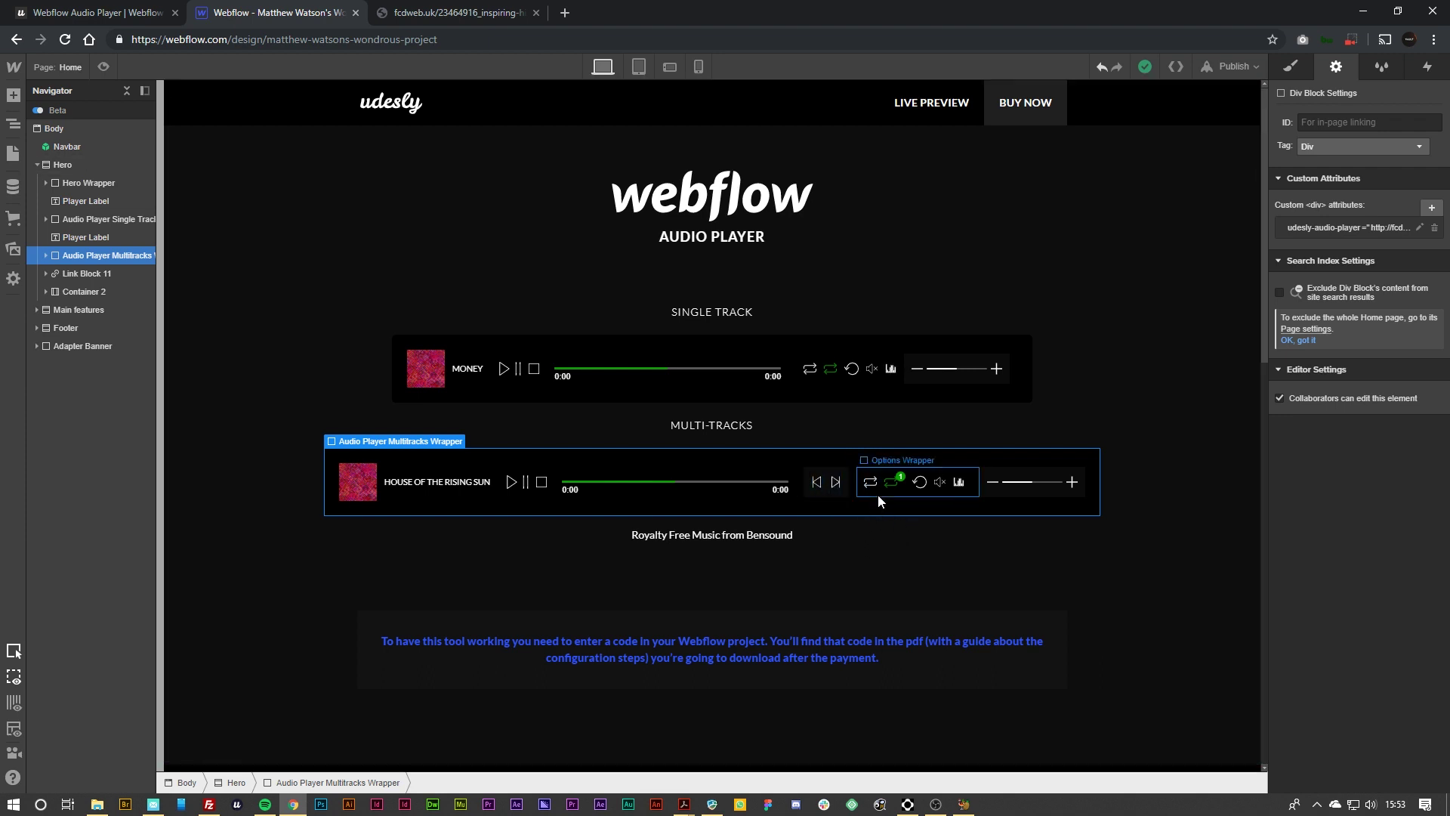
Publish to the selected webflow.io domain and play the single track on the live page
left_click(1225, 67)
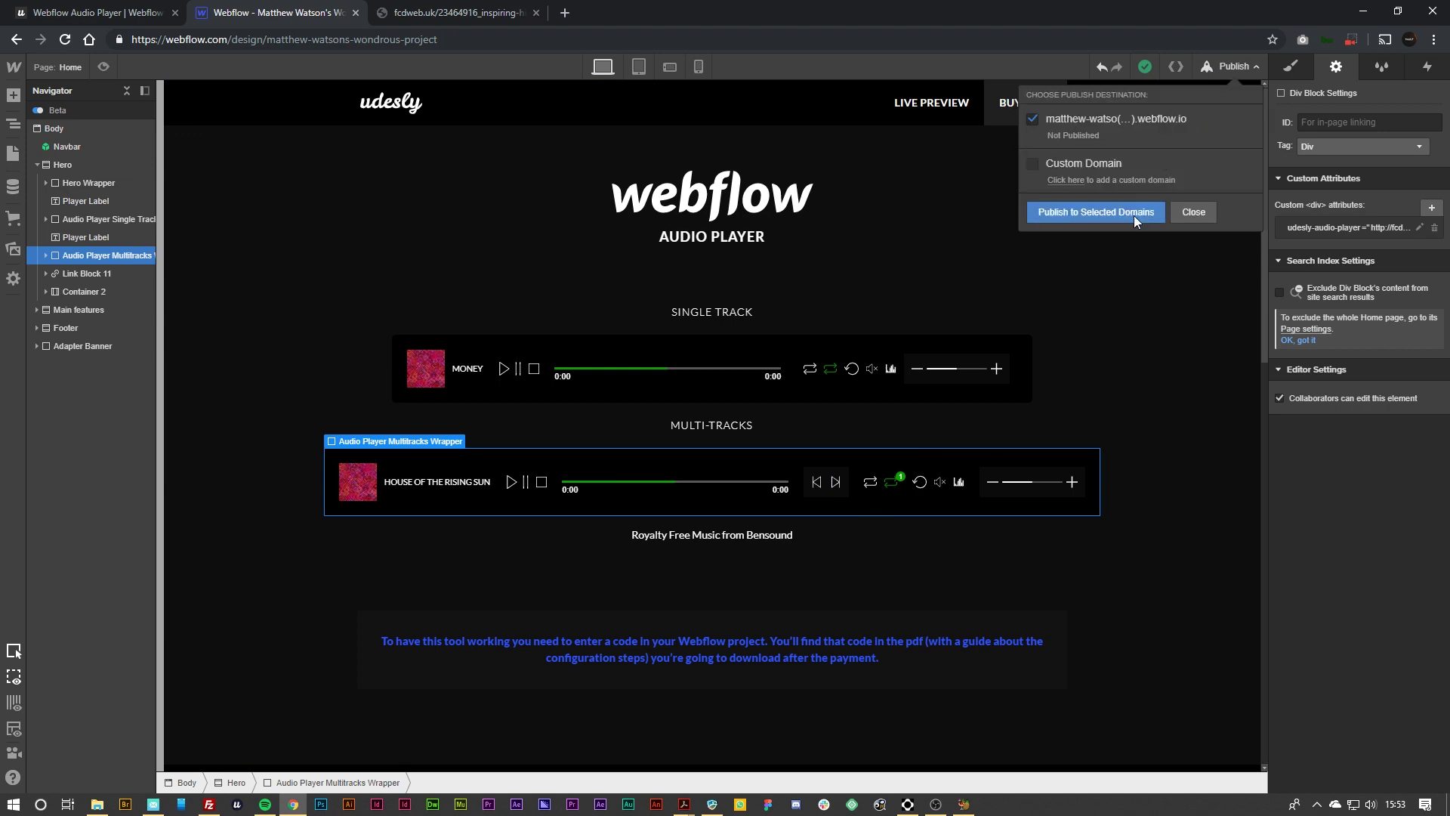
left_click(1135, 215)
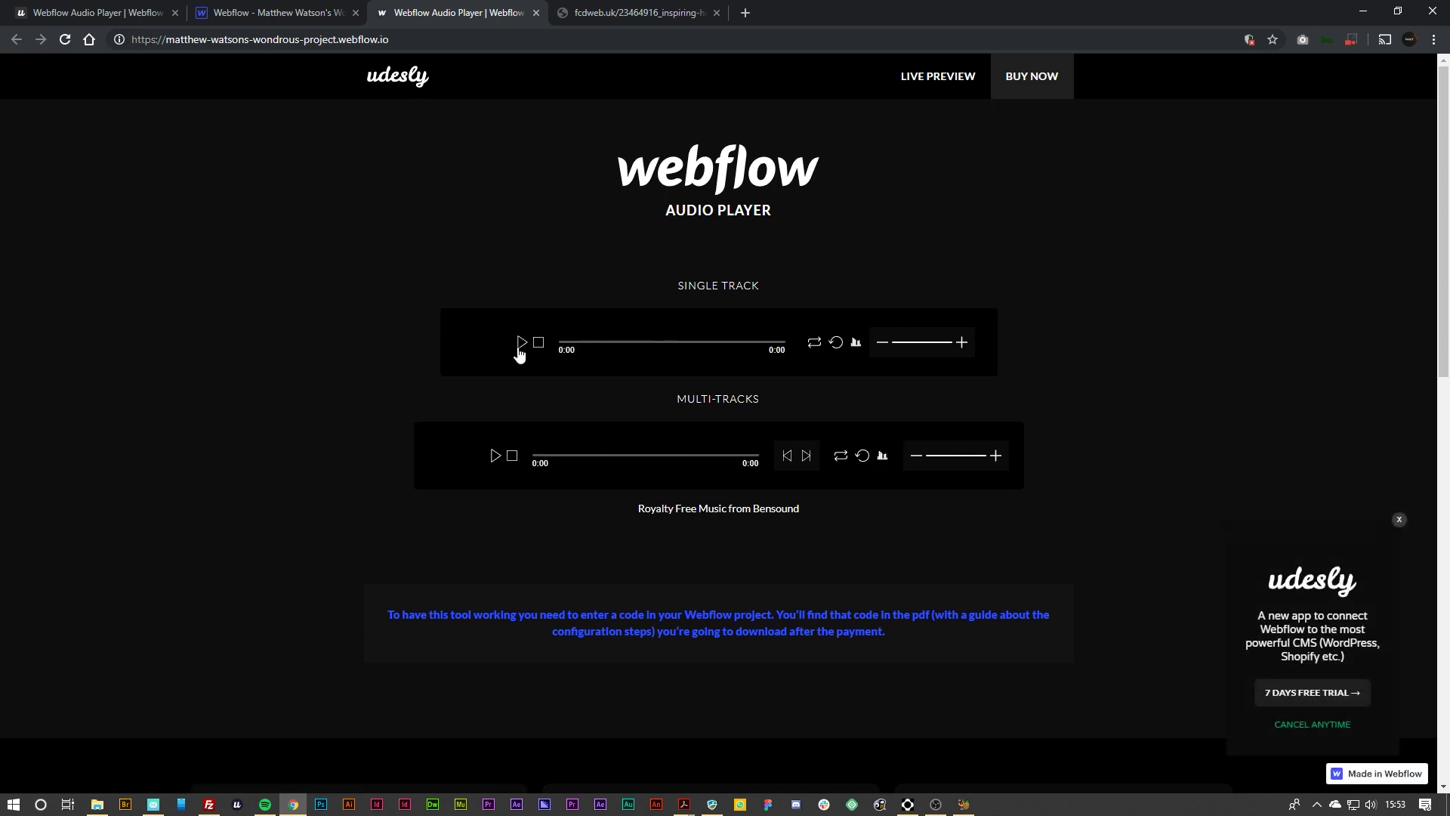
left_click(520, 343)
Replace the single-track player's Repeat icon image with the refresh SVG
key("ctrl+shift+Tab")
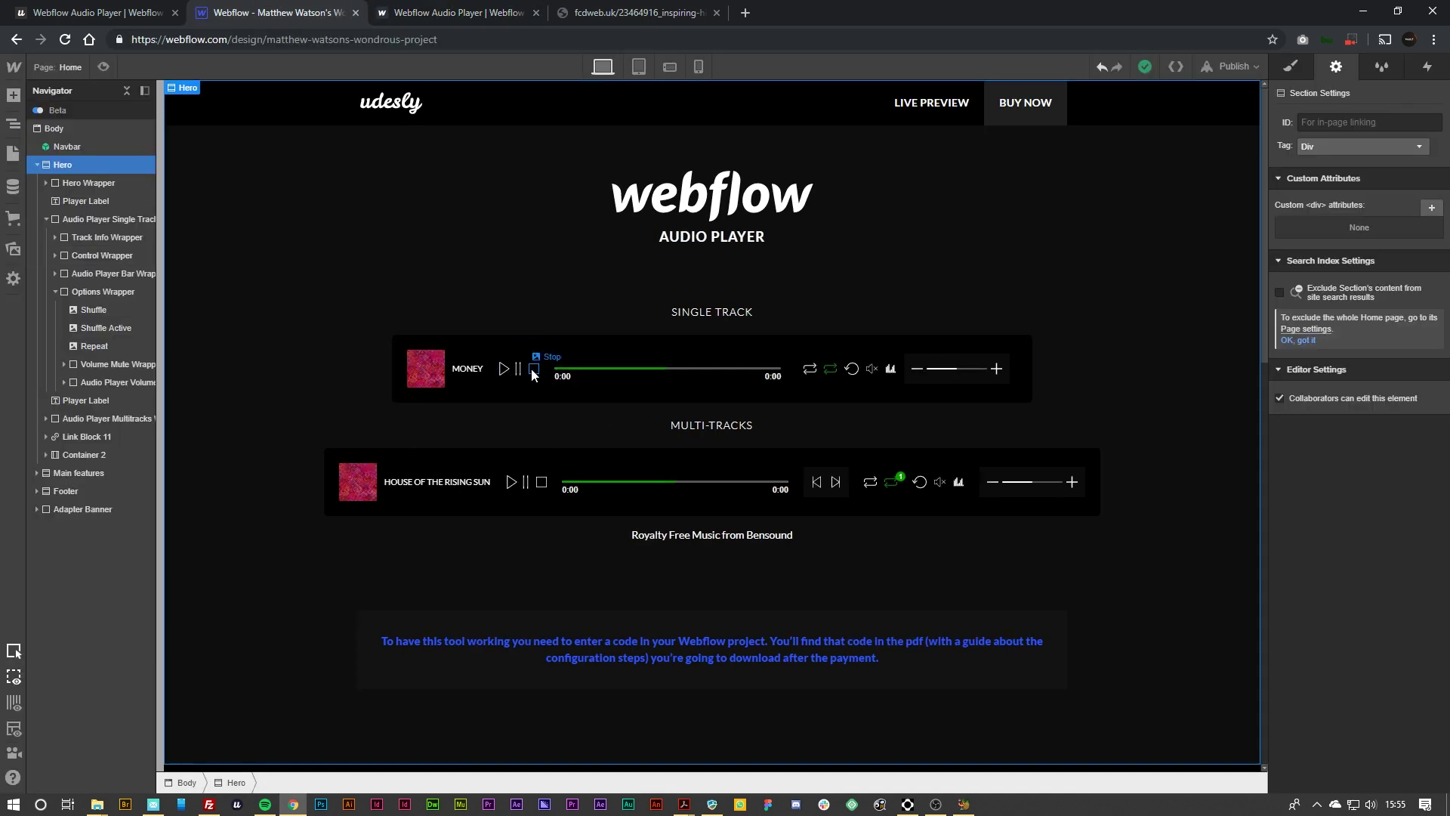
left_click(575, 372)
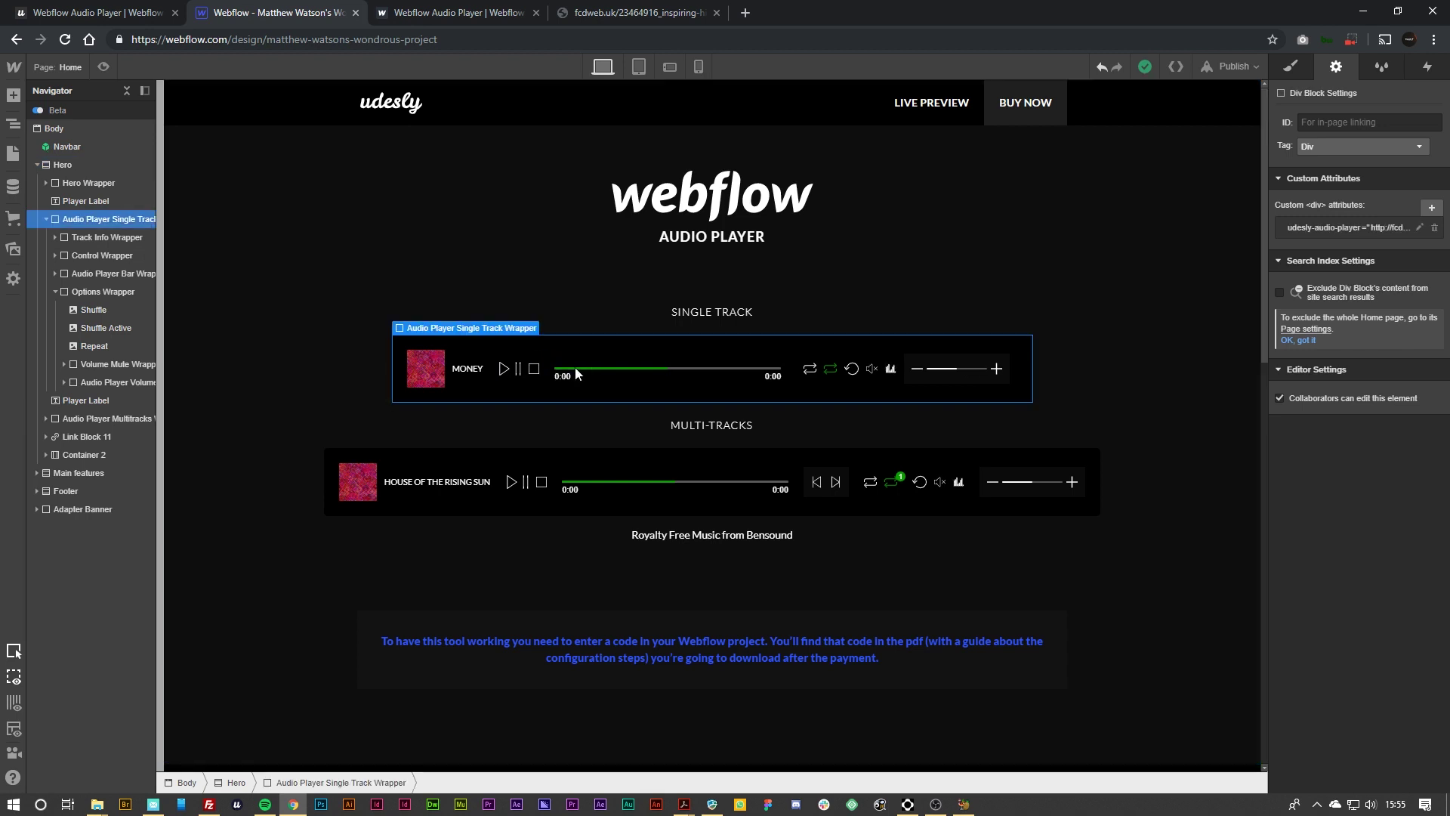
left_click(587, 369)
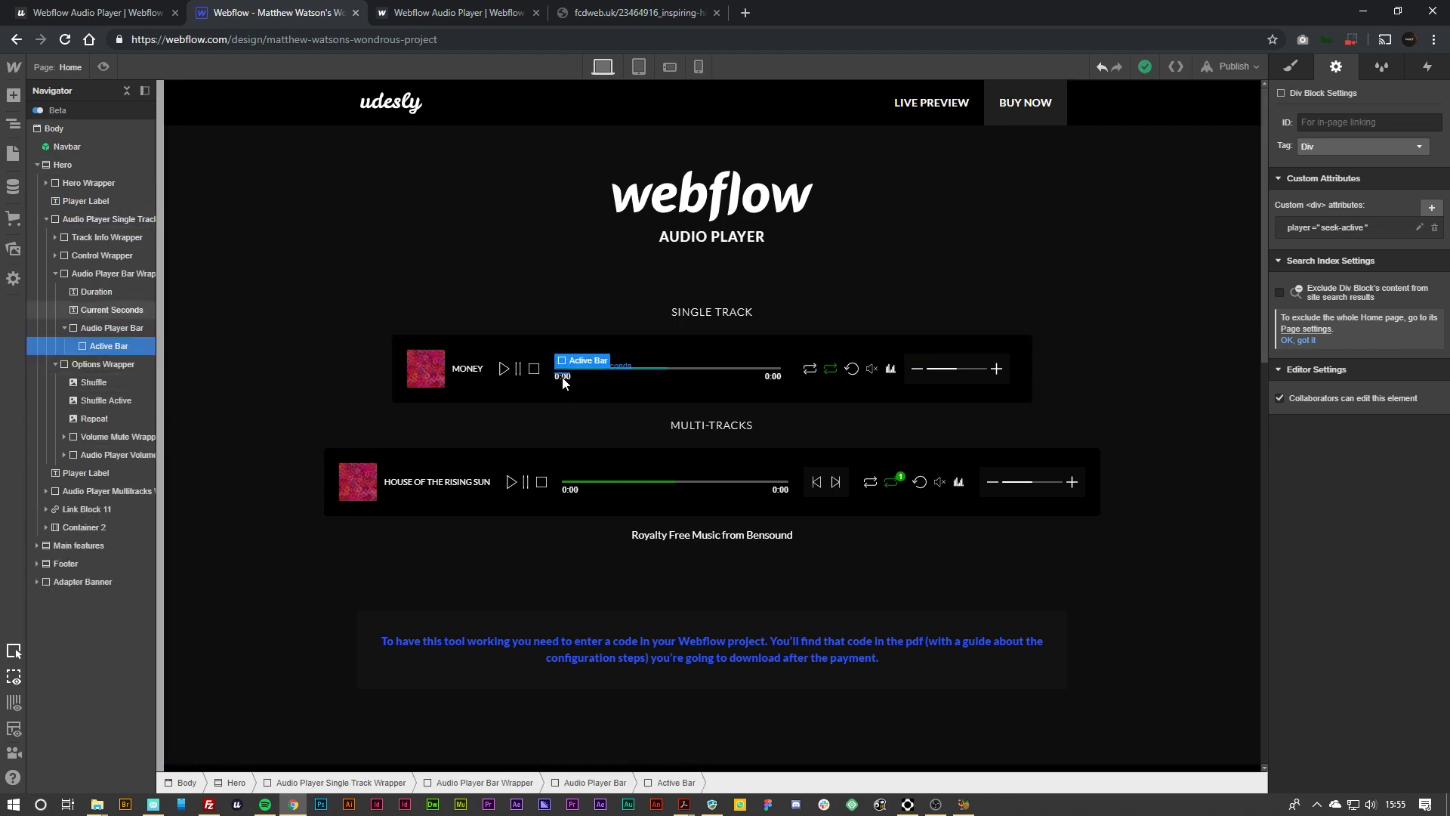
left_click(1290, 66)
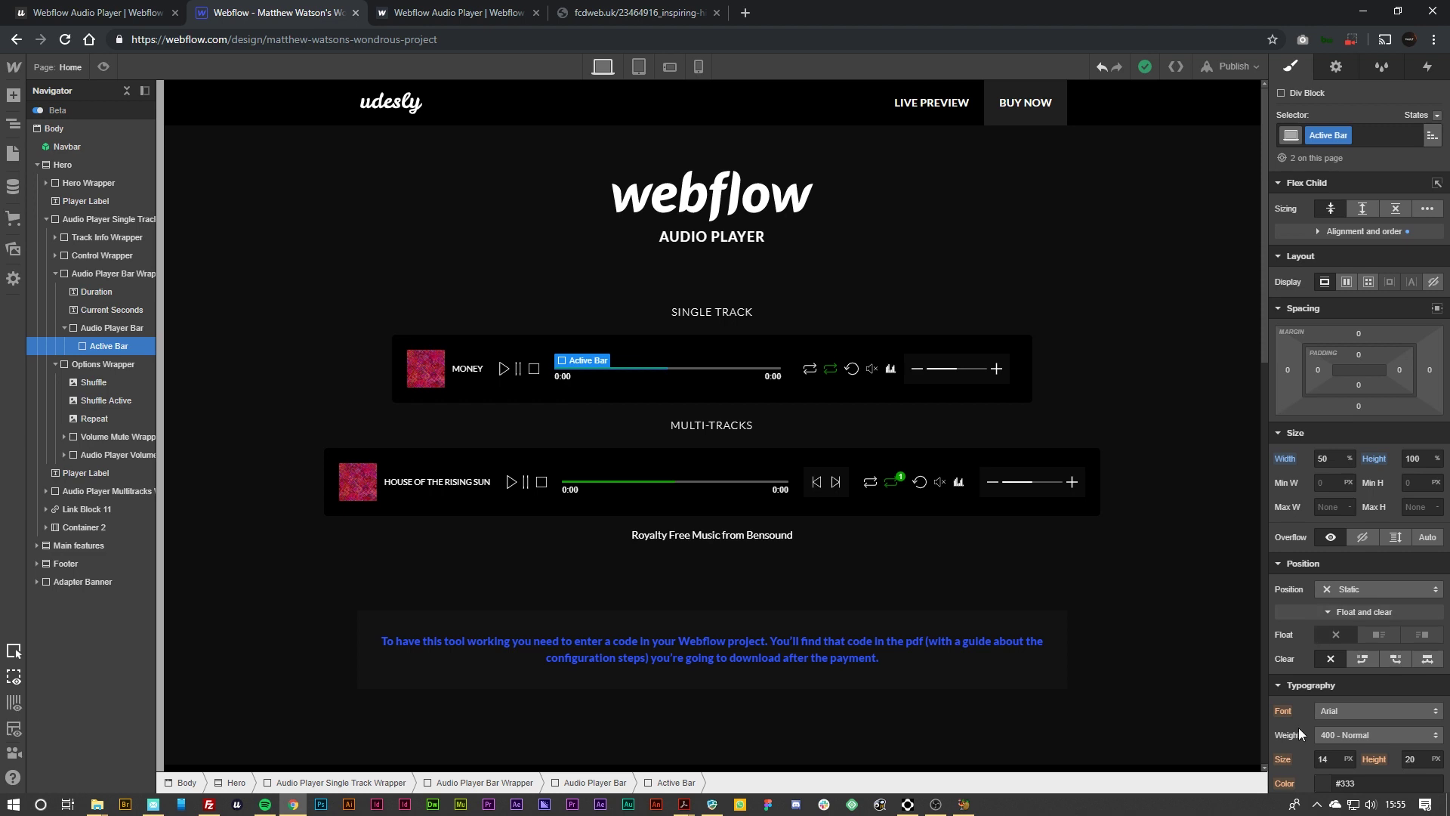
left_click(852, 370)
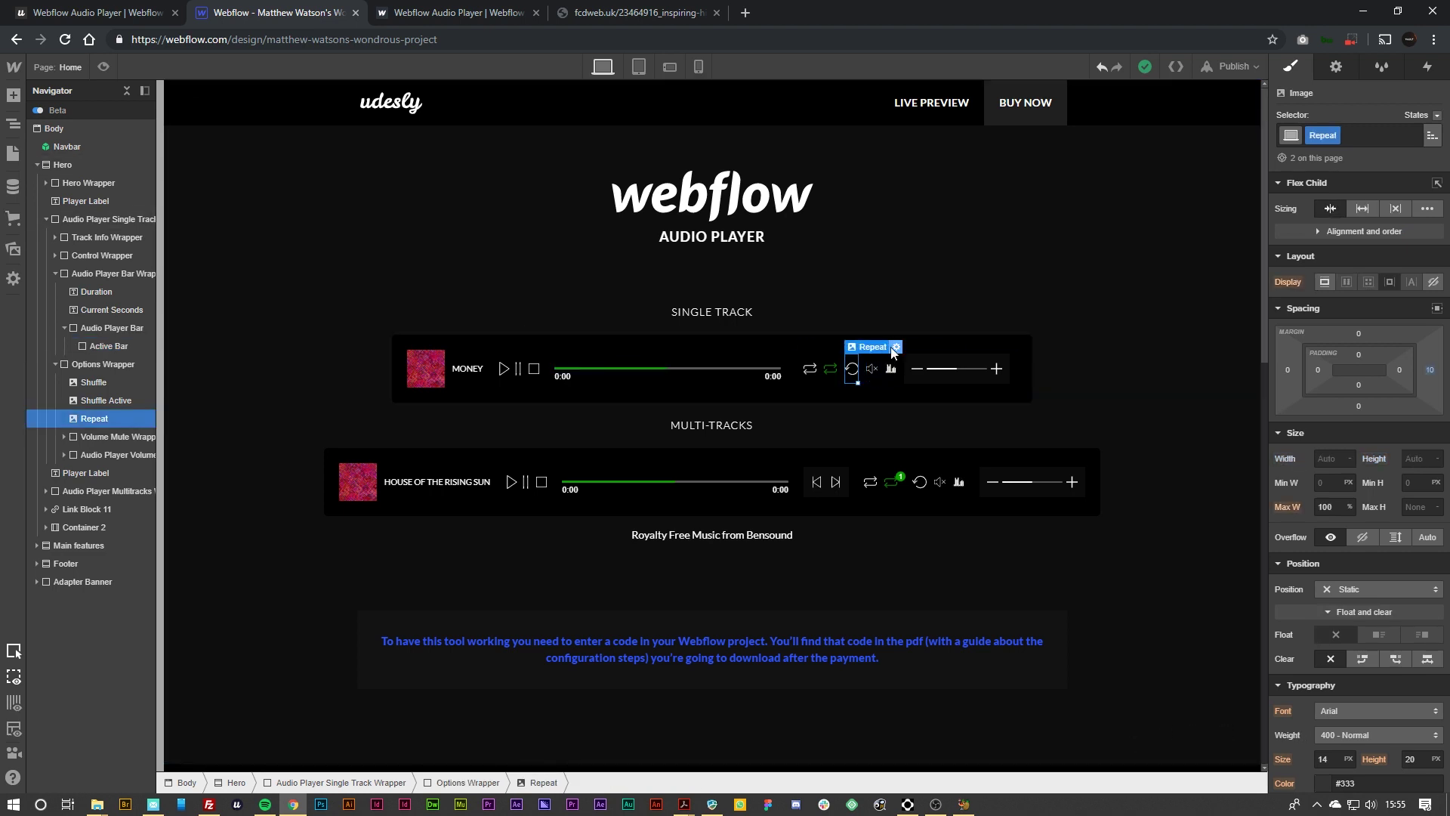
left_click(895, 348)
left_click(999, 428)
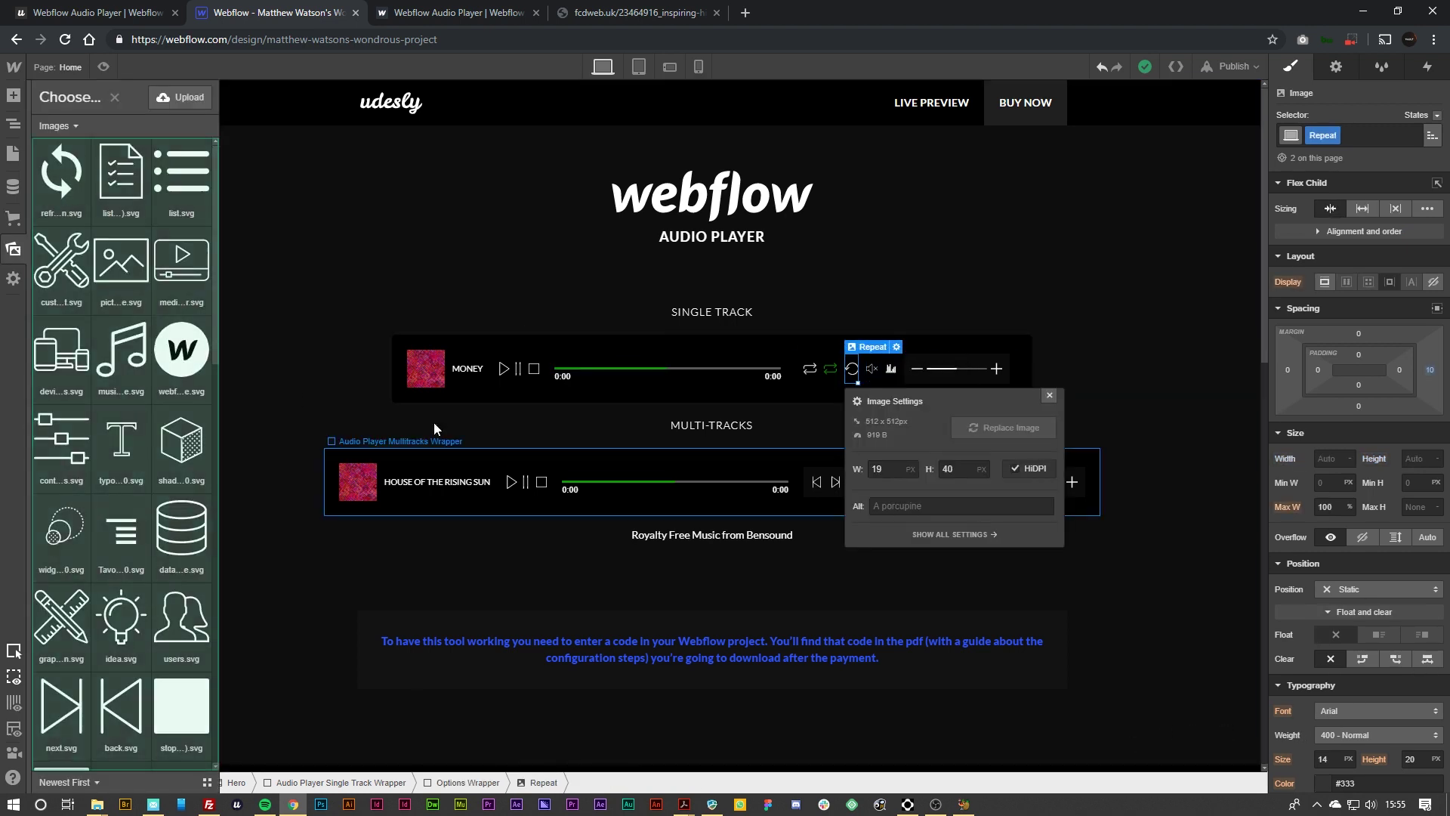
left_click(61, 174)
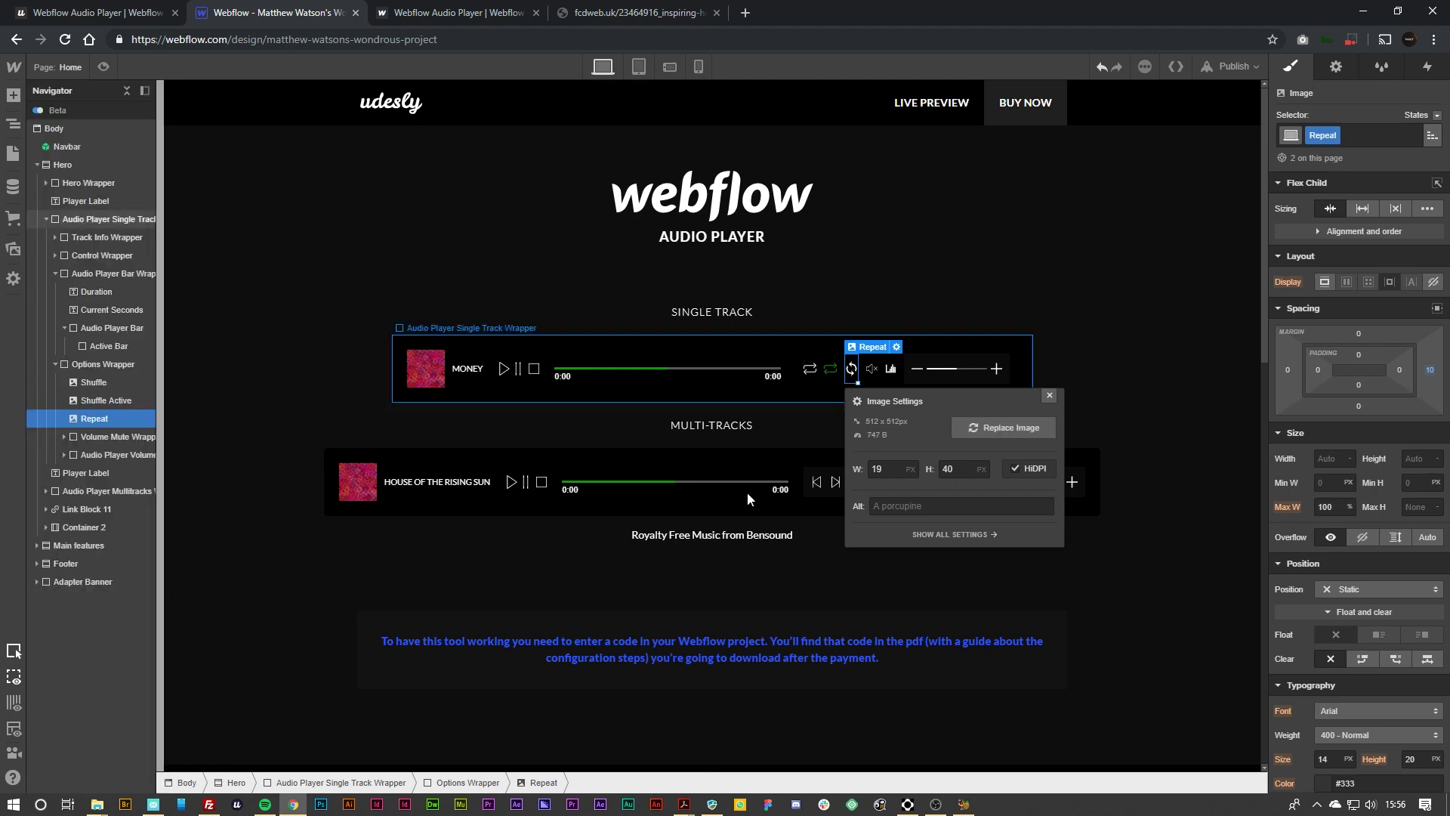
Republish the site to the selected domains with the new refresh icon
left_click(958, 328)
left_click(1230, 67)
left_click(1118, 210)
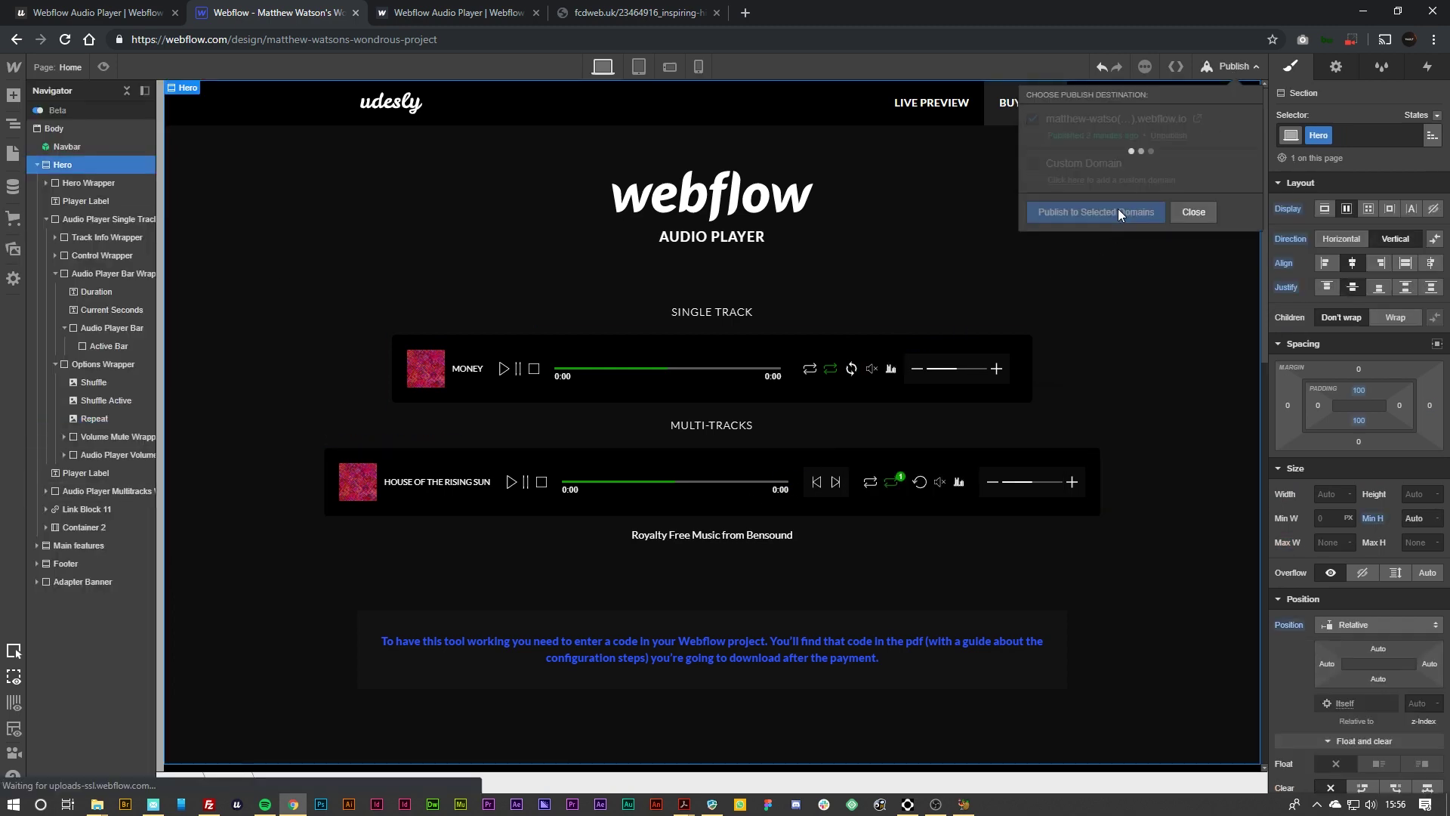
left_click(492, 356)
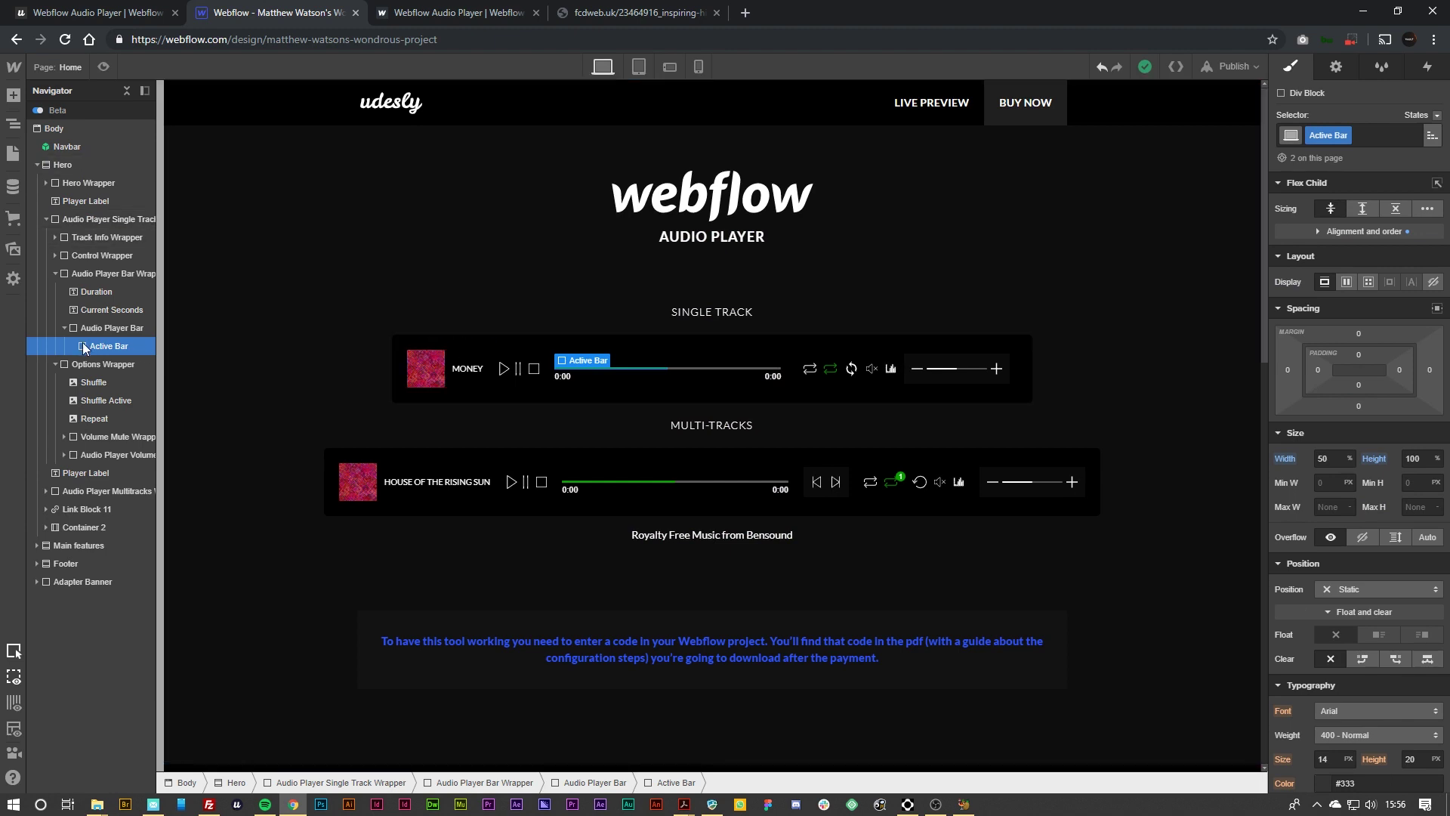
left_click(1029, 350)
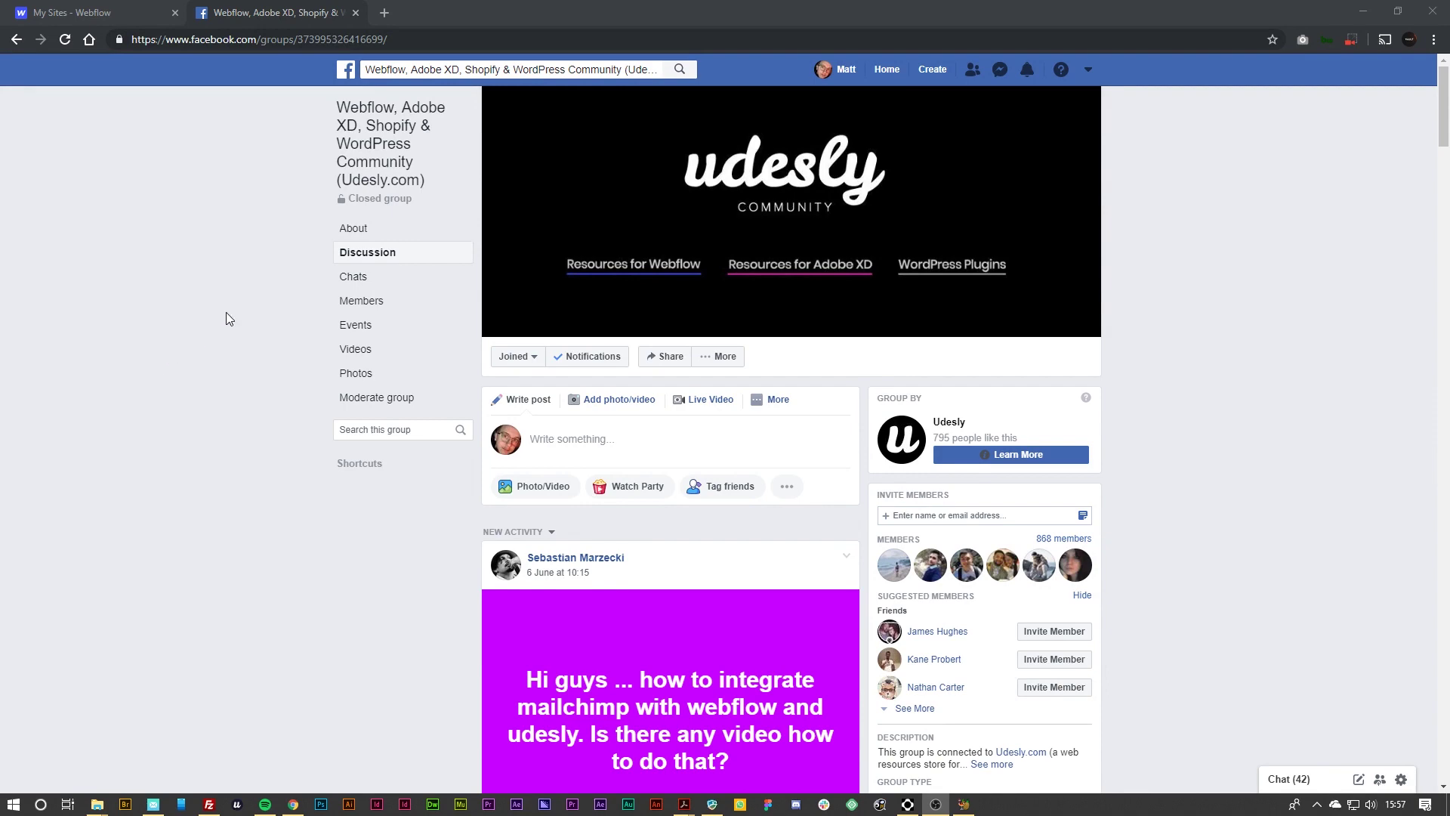
Scroll through the Udesly community group's Discussion feed on Facebook
scroll(241, 291, "down", 5)
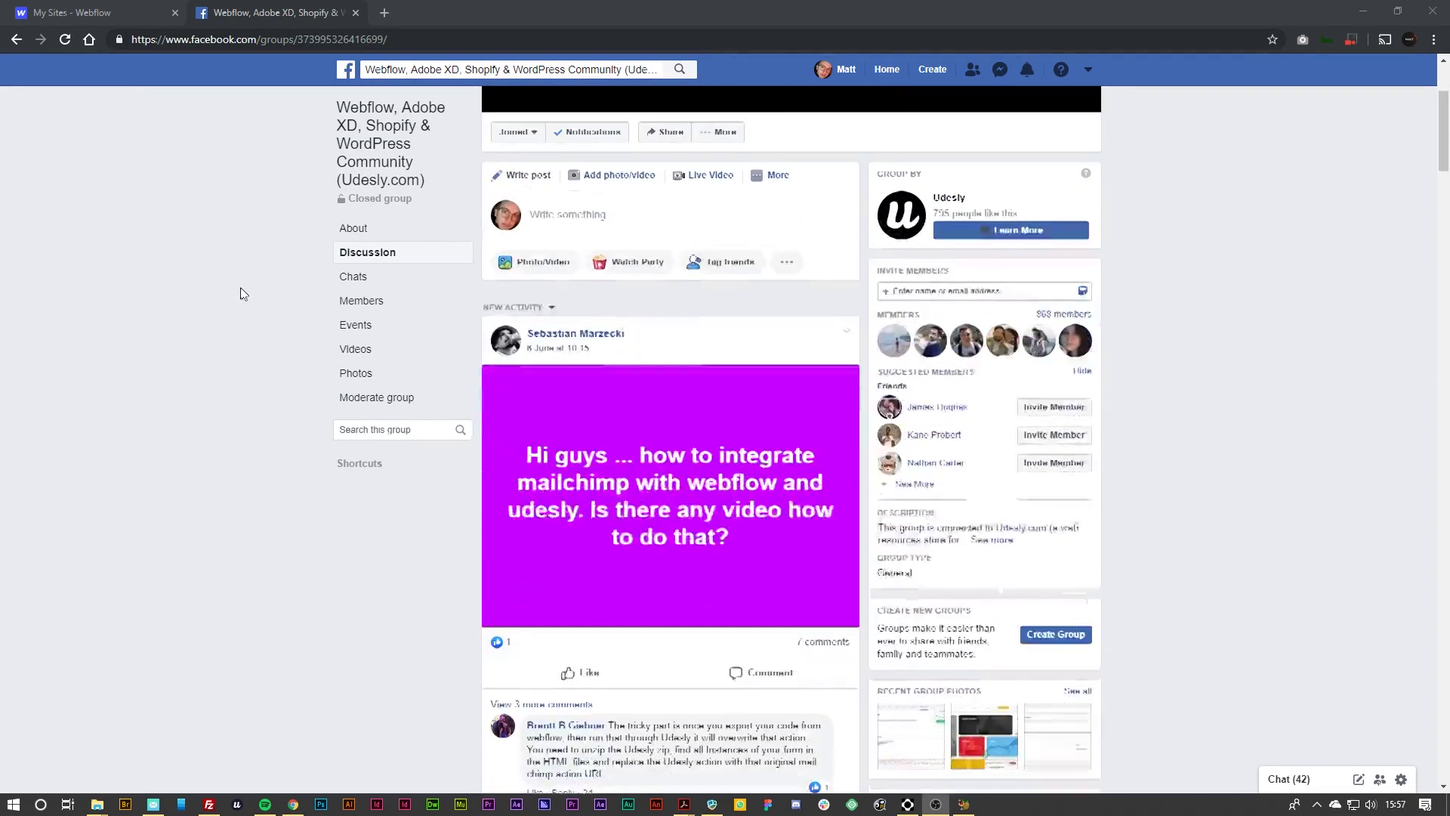
scroll(239, 290, "down", 5)
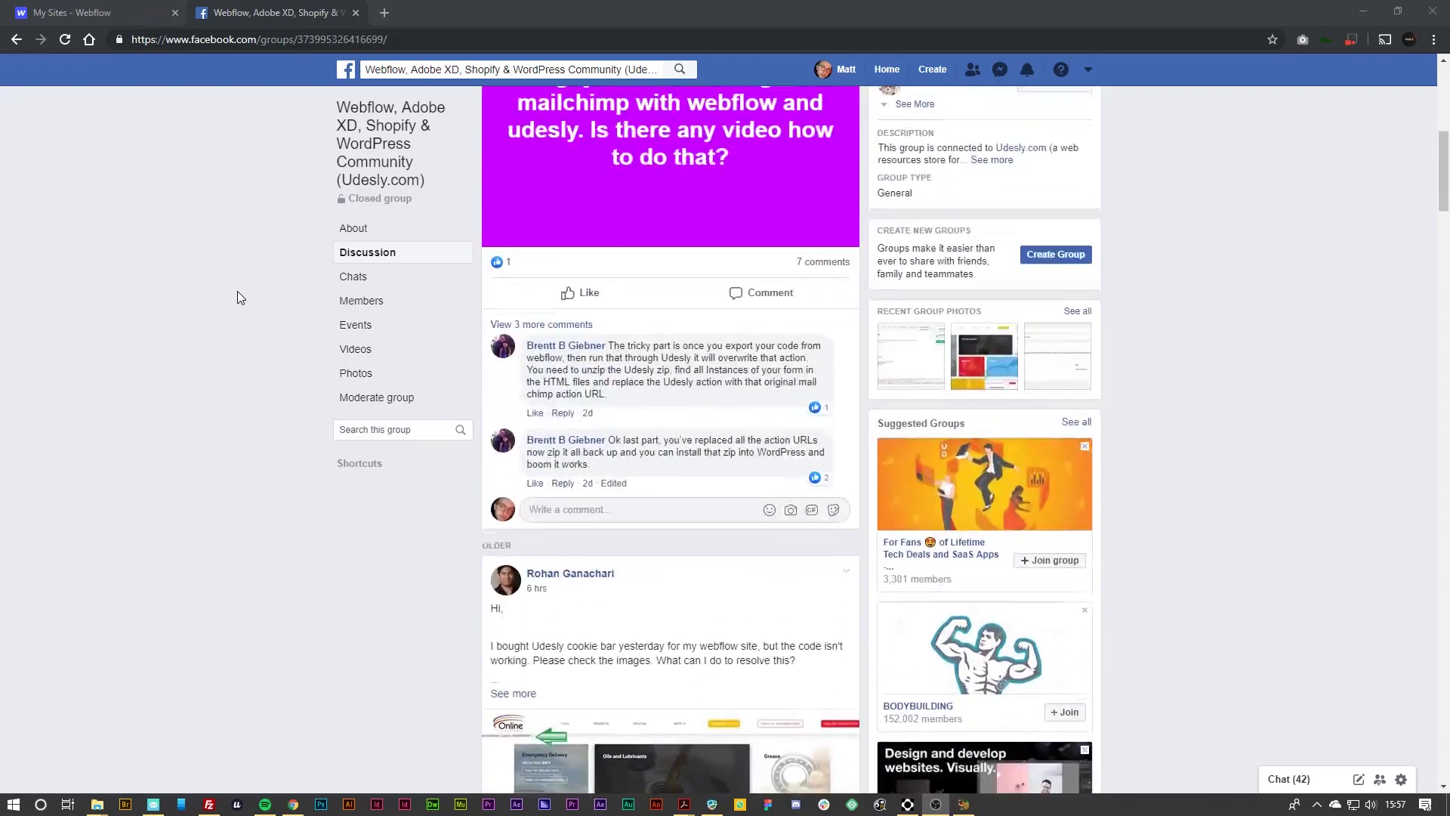
scroll(236, 292, "down", 5)
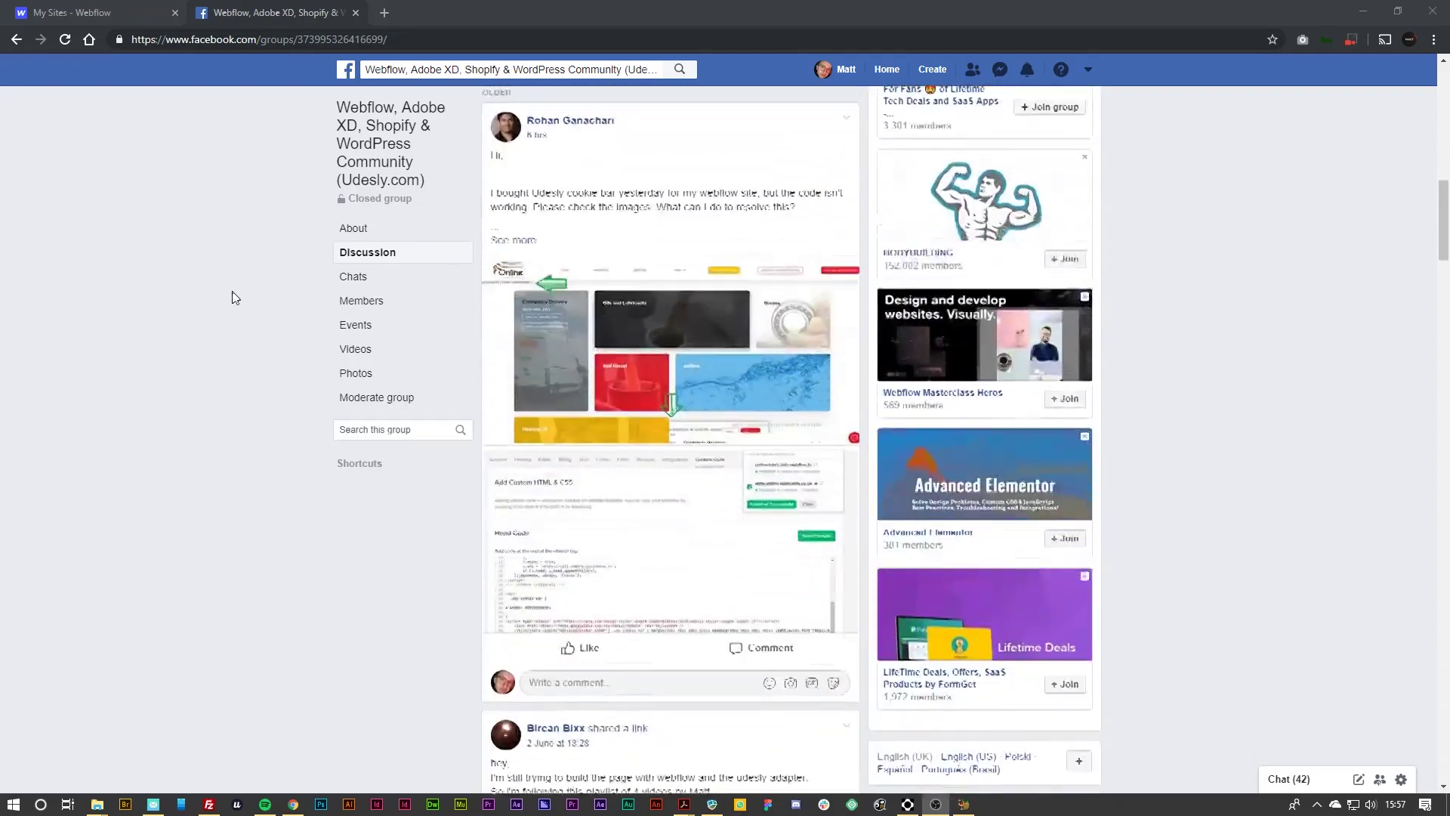
scroll(237, 311, "down", 2)
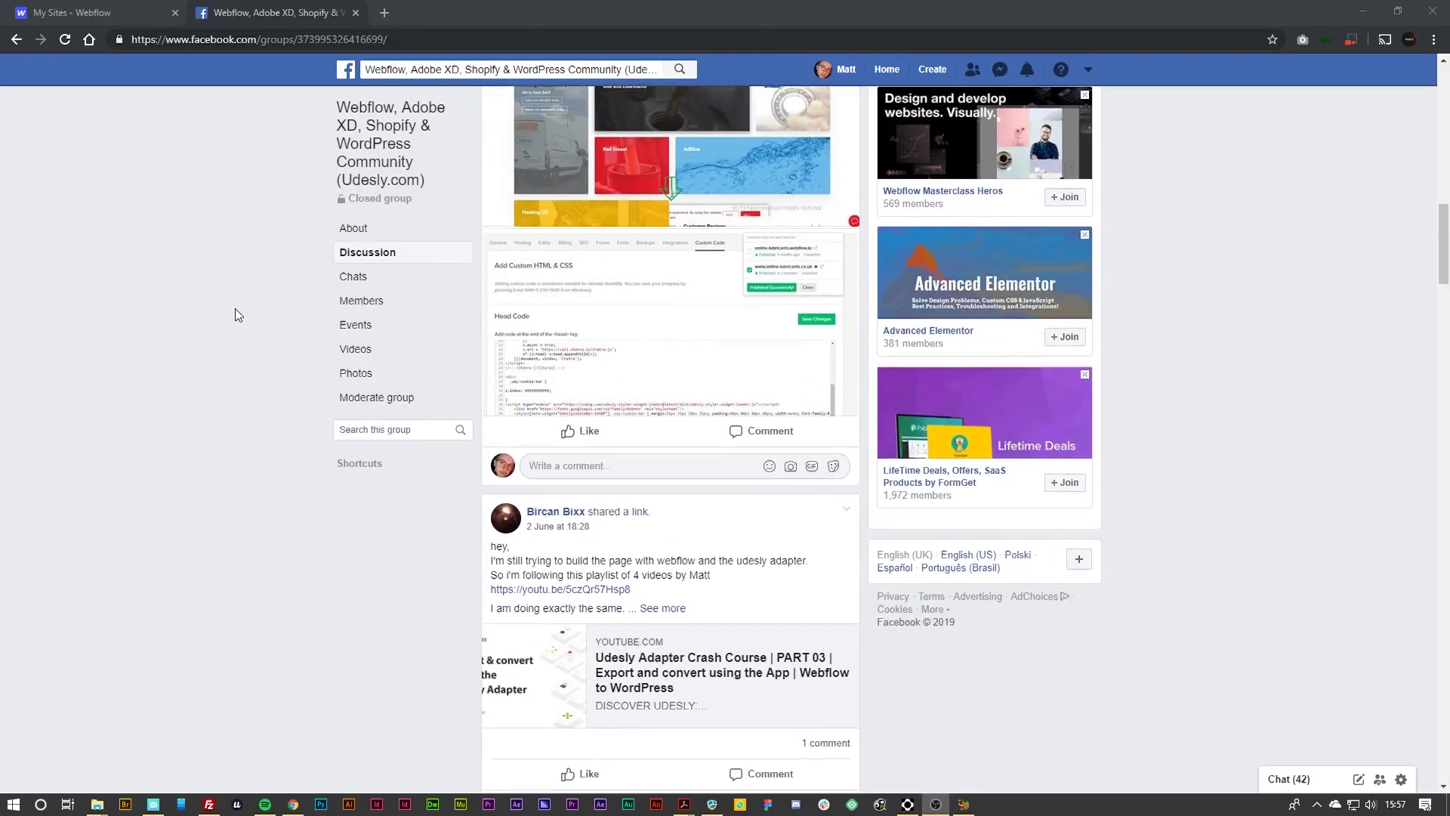